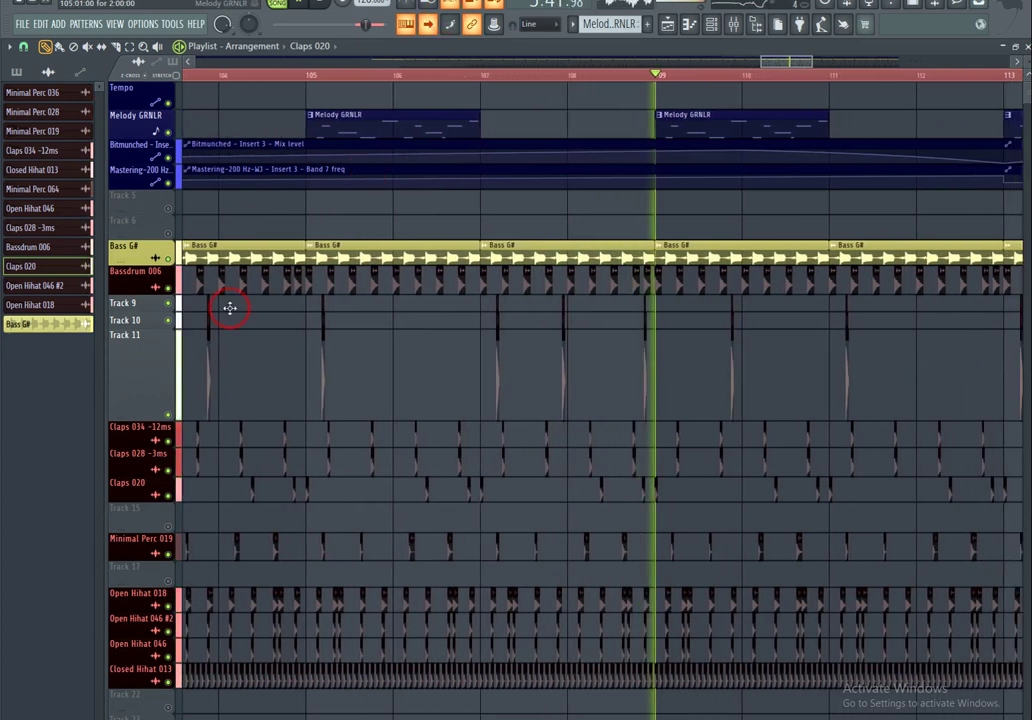
Step: Move all the clips on Track 11 down onto the Claps 020 track
mouse_move(137, 405)
mouse_down()
mouse_move(137, 363)
mouse_move(137, 430)
mouse_up()
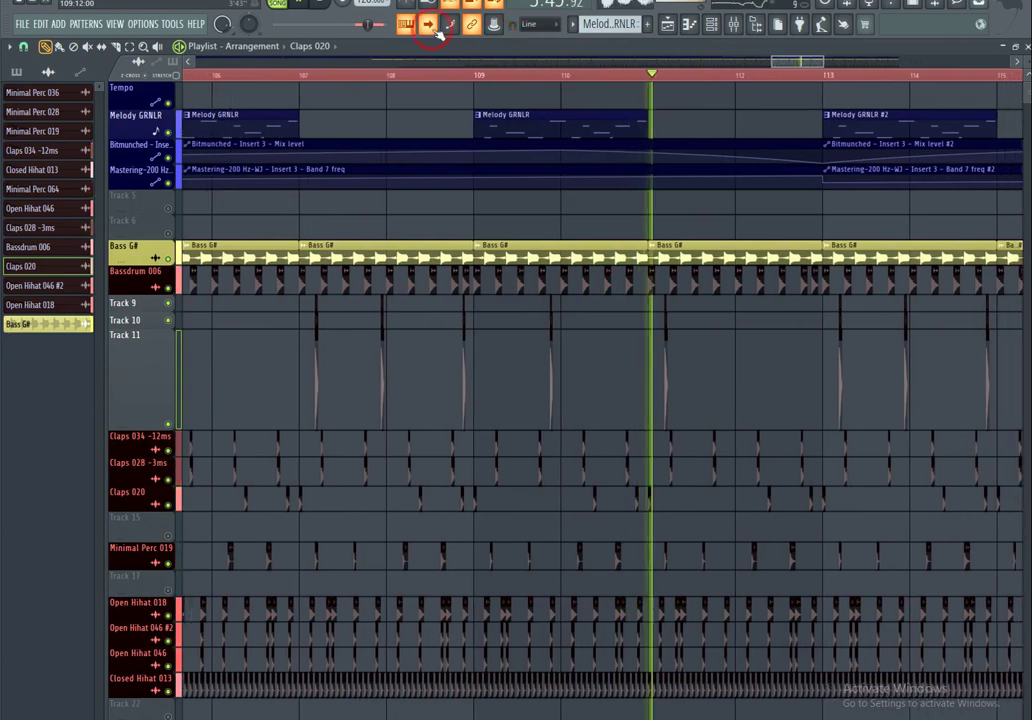
drag(825, 61, 940, 62)
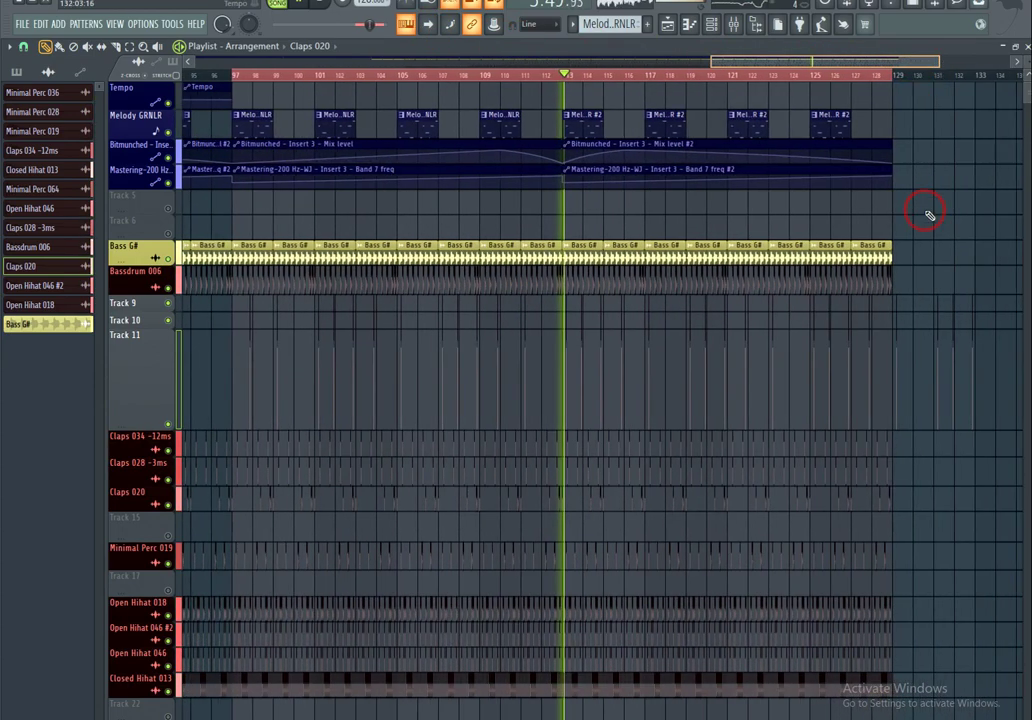
drag(988, 384, 290, 351)
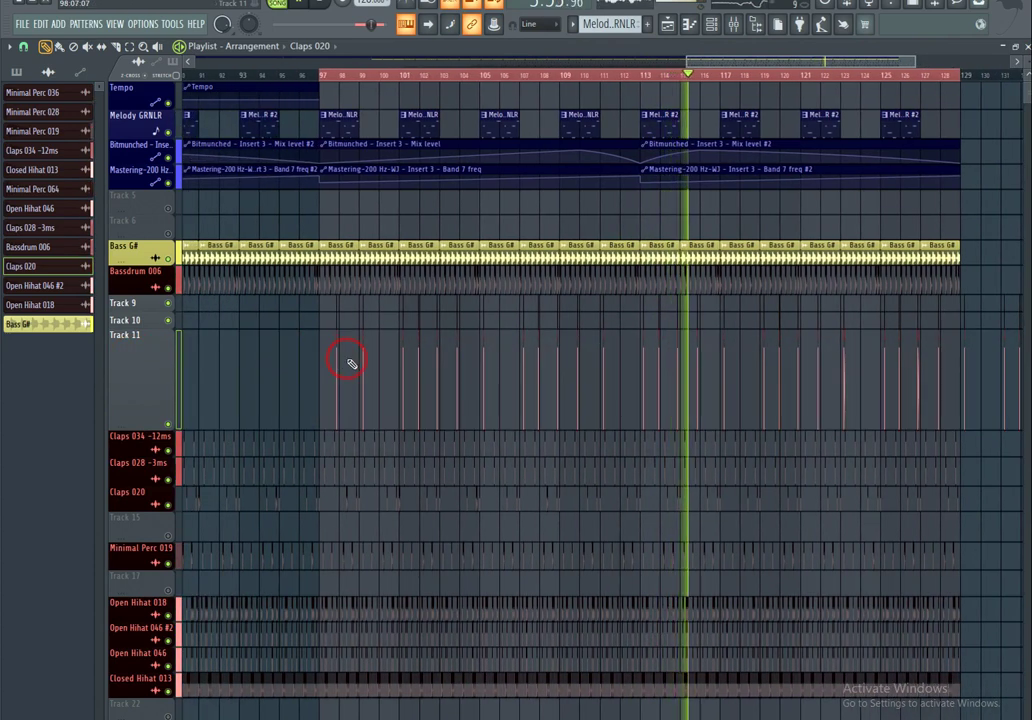
key(shift+Down)
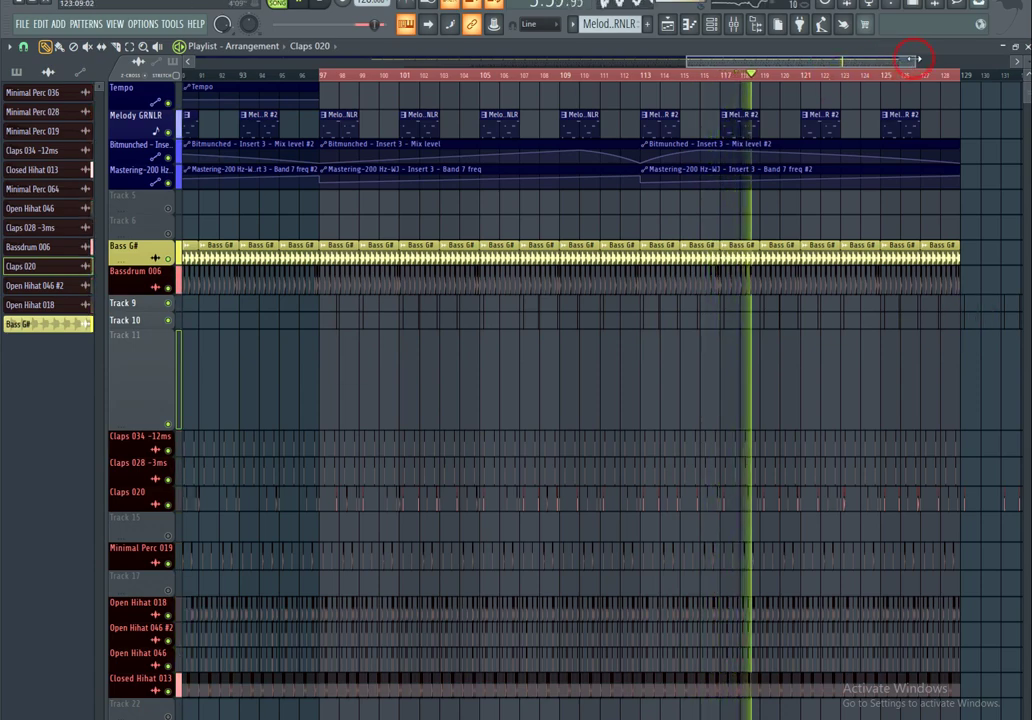
Step: Move all the clips on Tracks 9 and 10 down onto the Claps 034 -12ms and Claps 028 -3ms tracks
drag(915, 59, 952, 60)
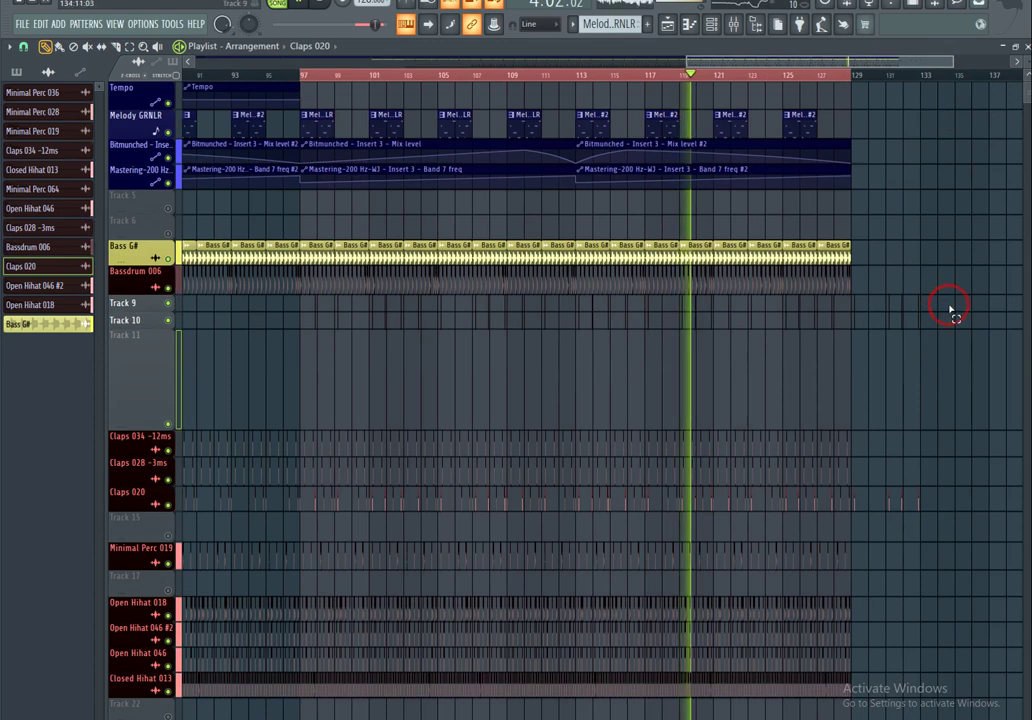
drag(950, 310, 299, 357)
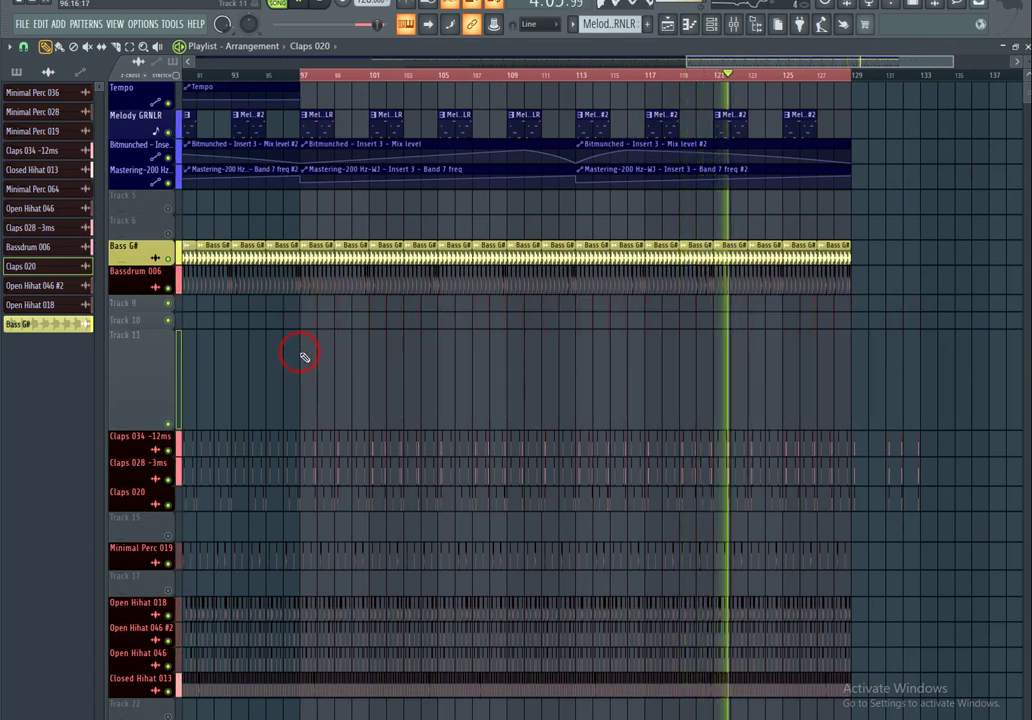
Step: Shrink the emptied Track 11 to about the same height as Tracks 9 and 10 above it
drag(954, 59, 419, 28)
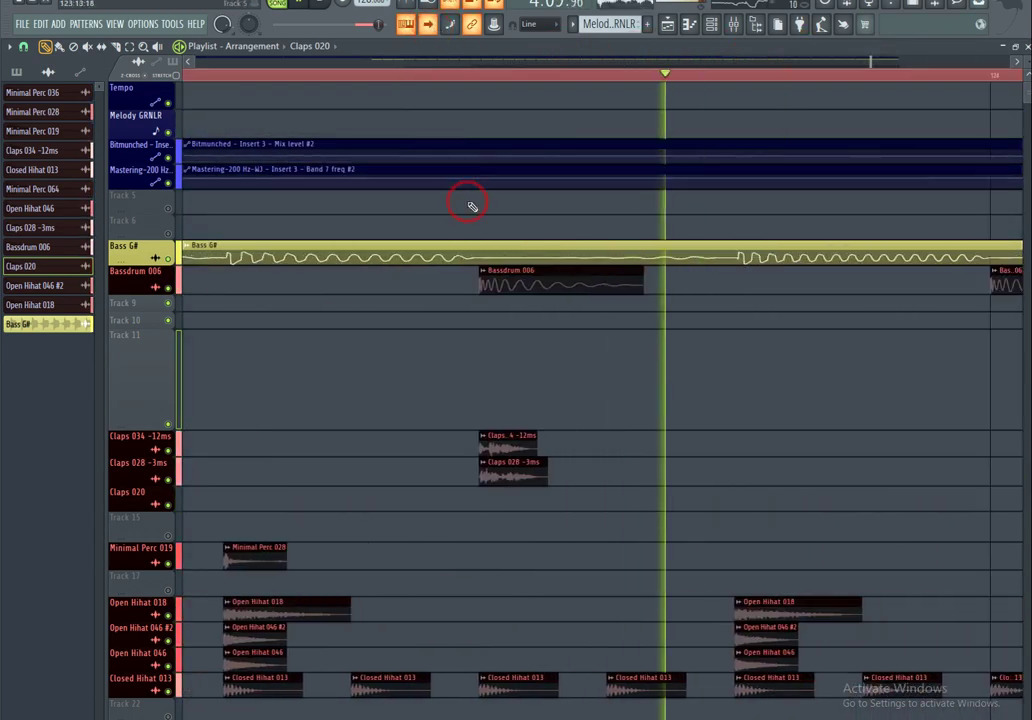
scroll(1026, 103, down, 4)
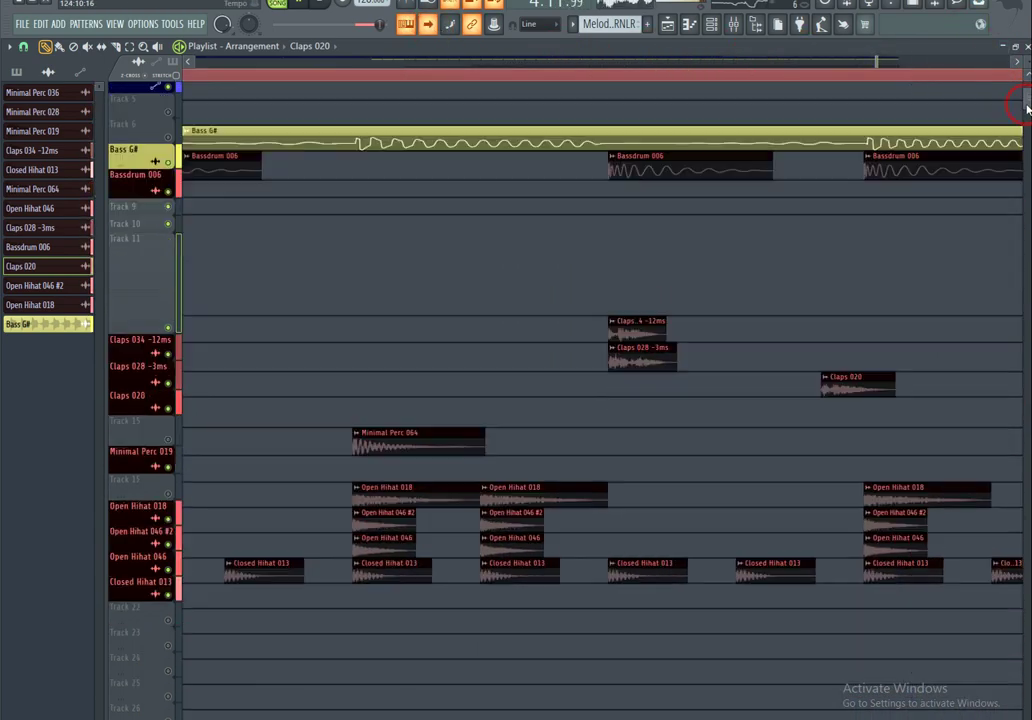
scroll(1026, 103, up, 3)
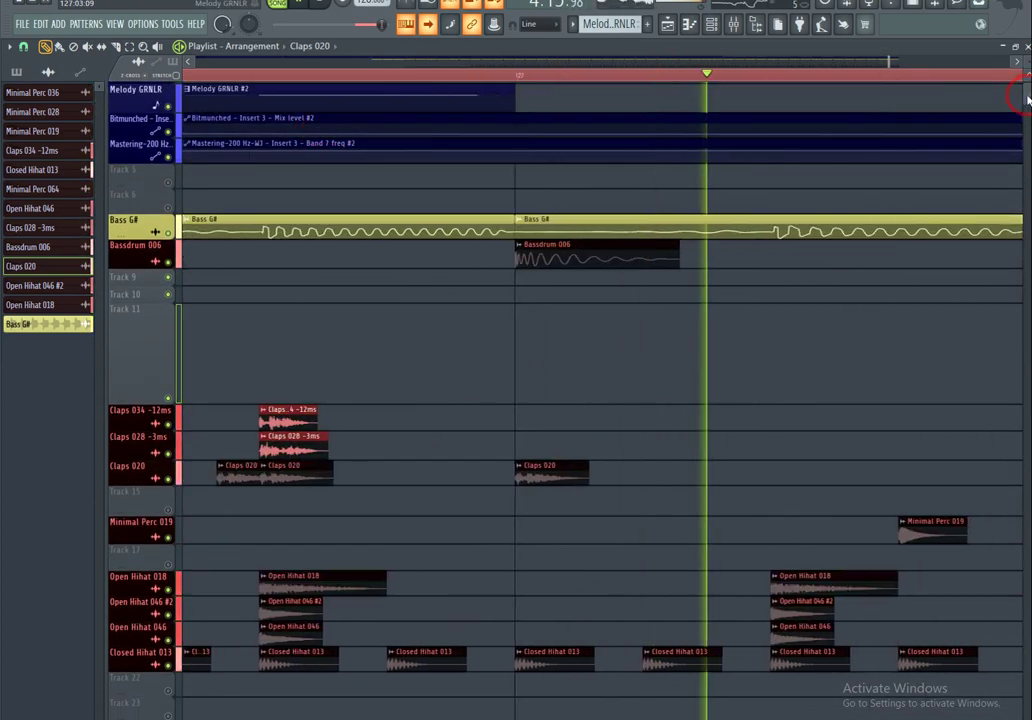
scroll(1010, 104, up, 1)
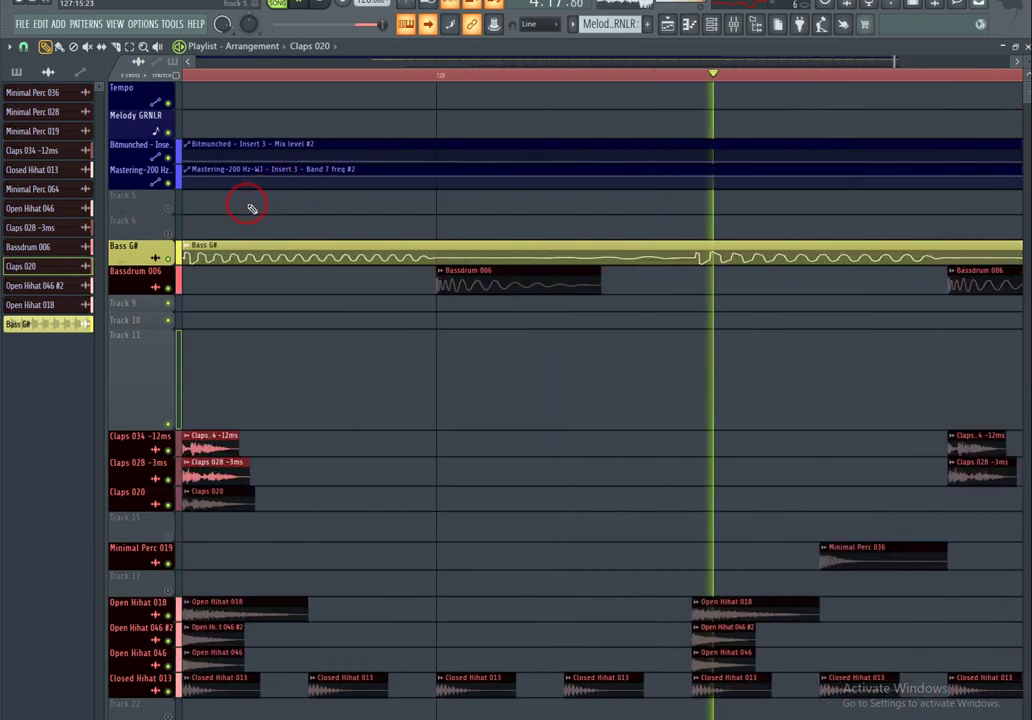
drag(131, 428, 132, 345)
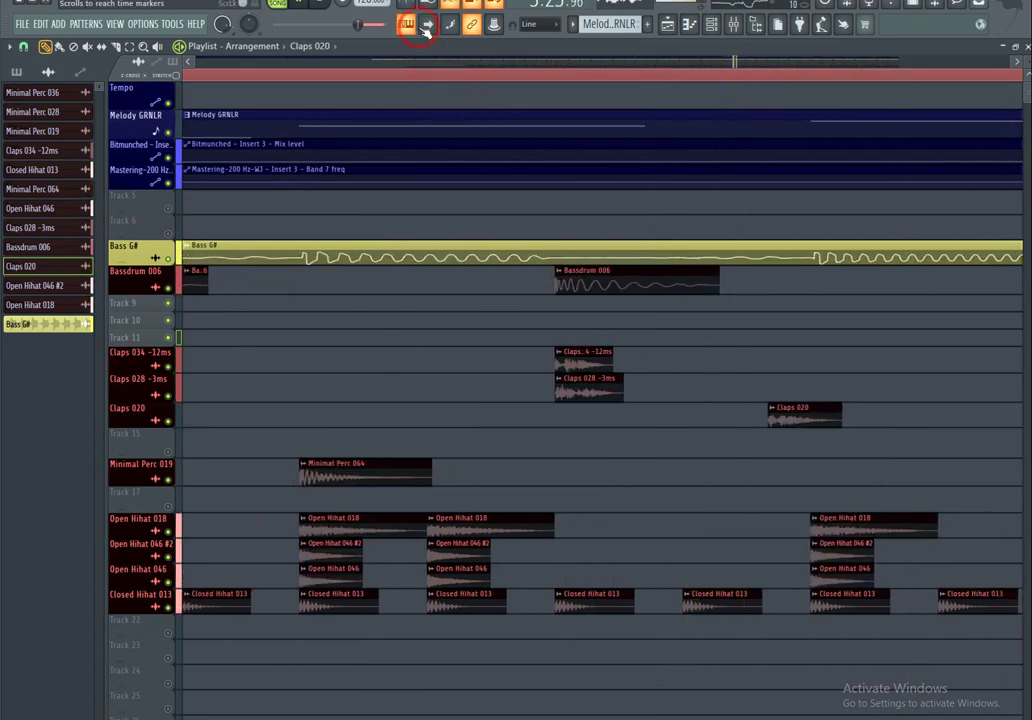
Step: Show the patterns in the playlist picker and select the Melody GRNLR pattern
click(672, 68)
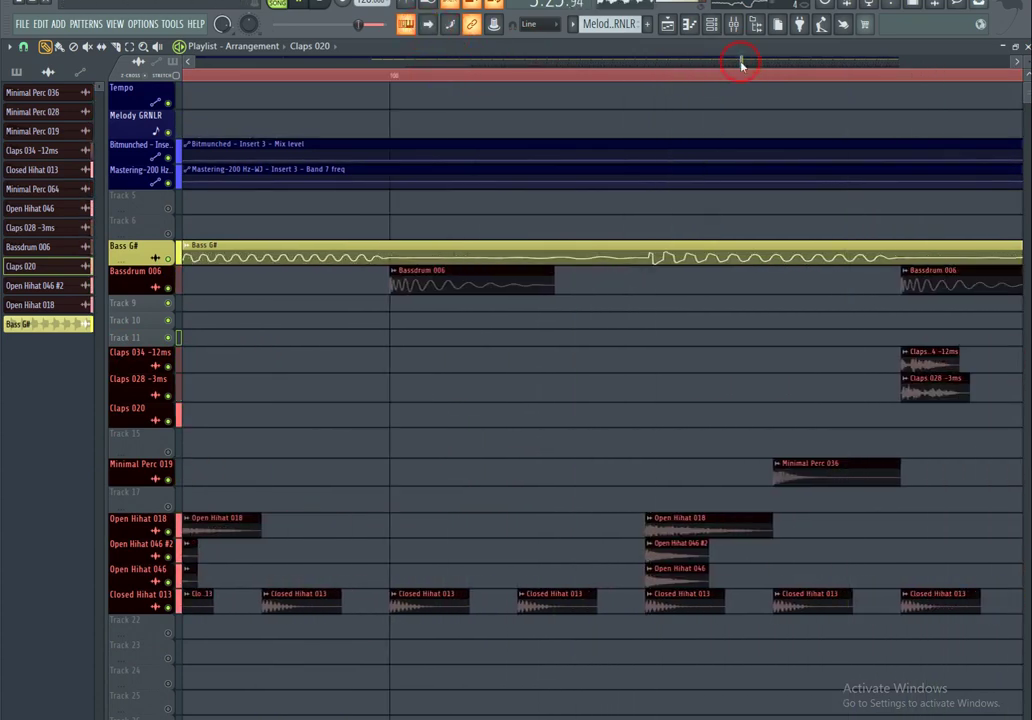
drag(765, 62, 563, 36)
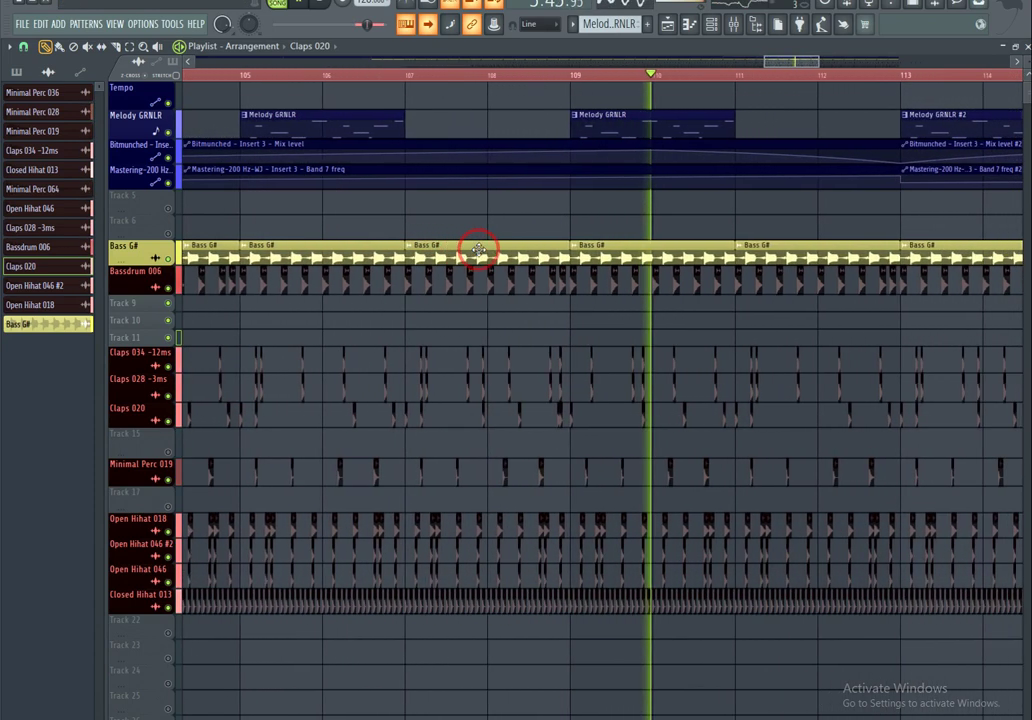
click(16, 73)
click(42, 113)
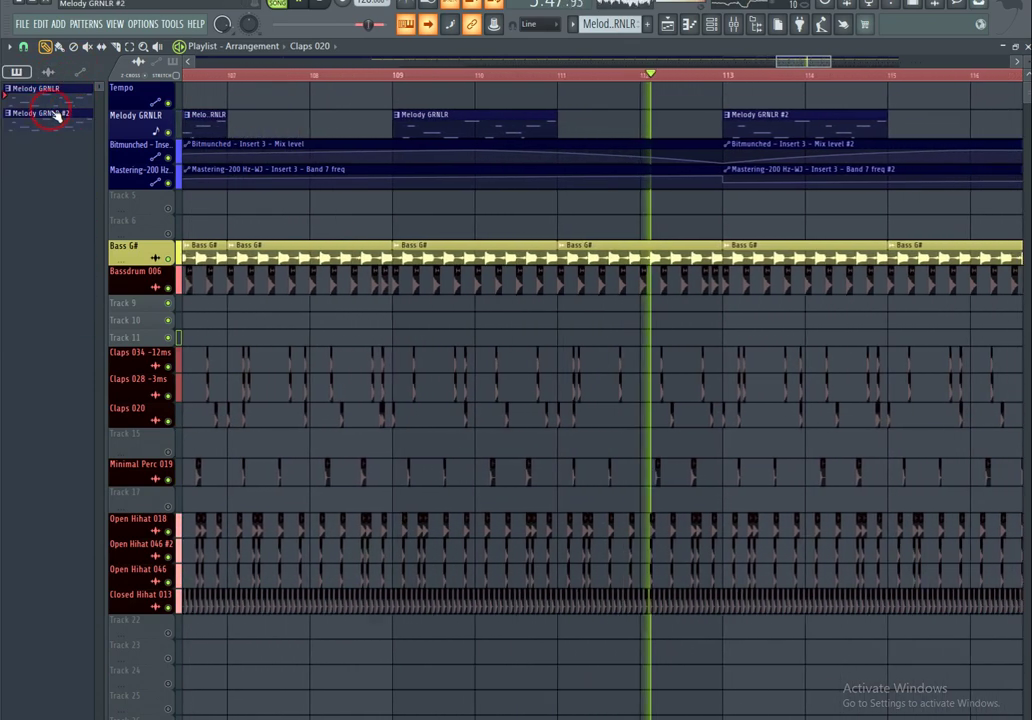
click(62, 90)
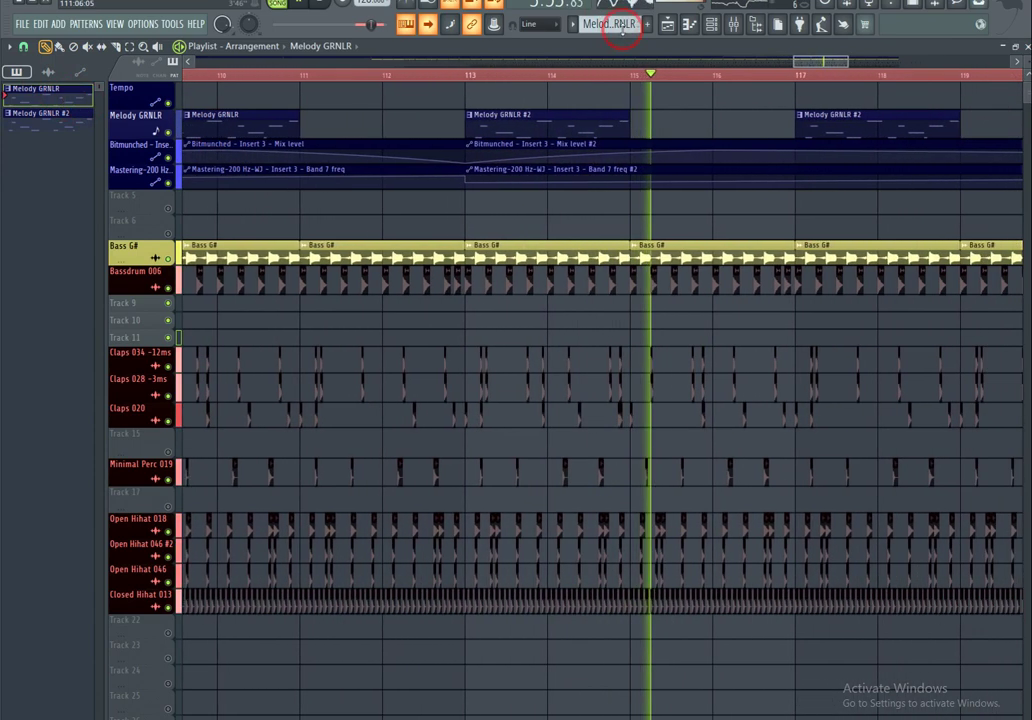
Step: Select the Melody GRNLR #2 pattern and open it in the piano roll
click(688, 23)
click(765, 115)
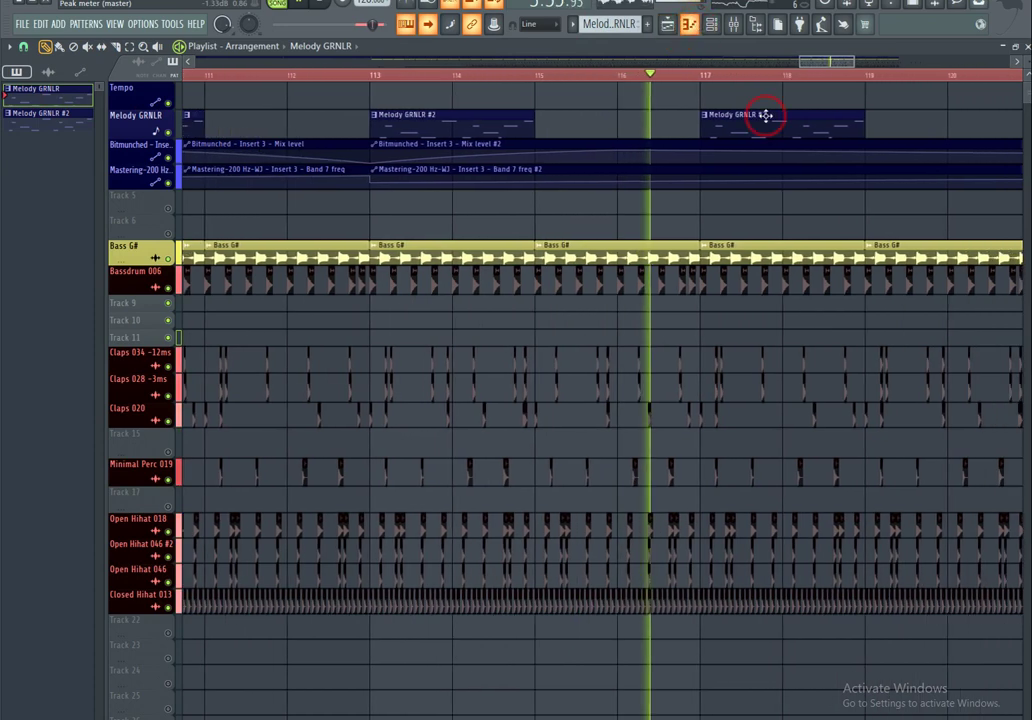
click(668, 25)
click(35, 113)
click(668, 25)
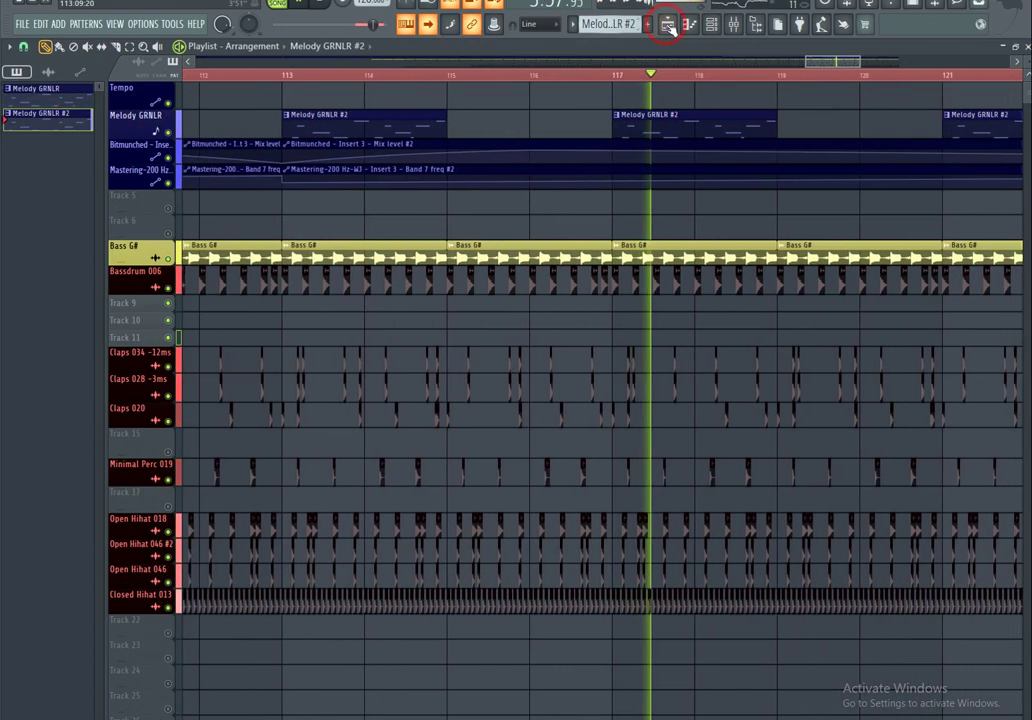
click(688, 24)
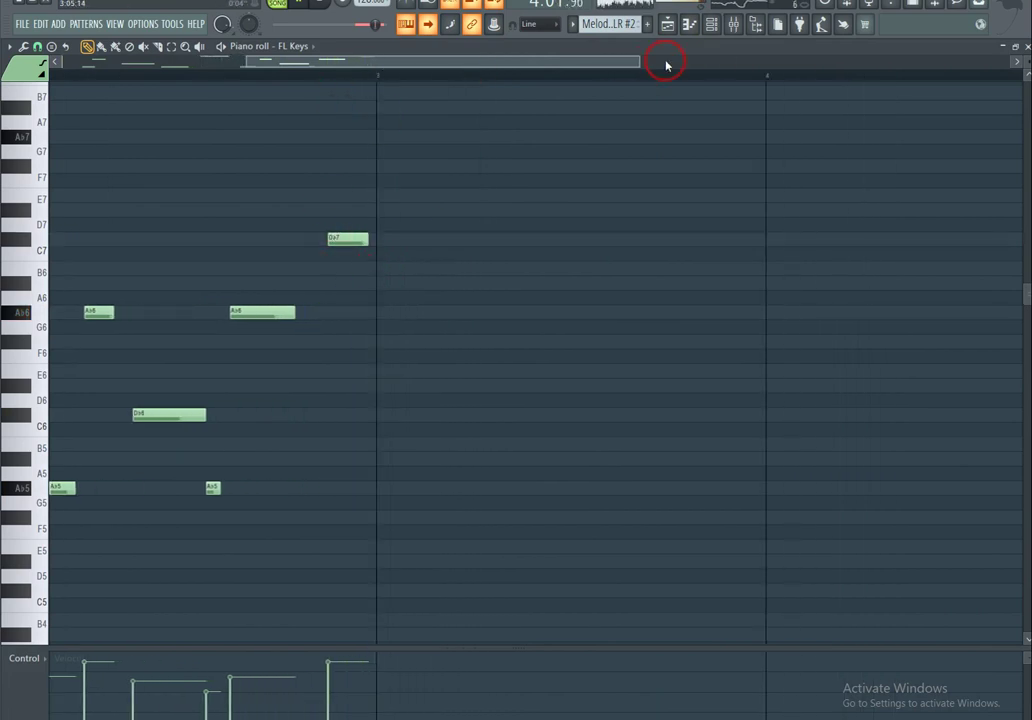
Step: Compare Melody GRNLR with Melody GRNLR #2 by switching between the two patterns, ending at the first bar of Melody GRNLR #2
click(572, 25)
click(590, 40)
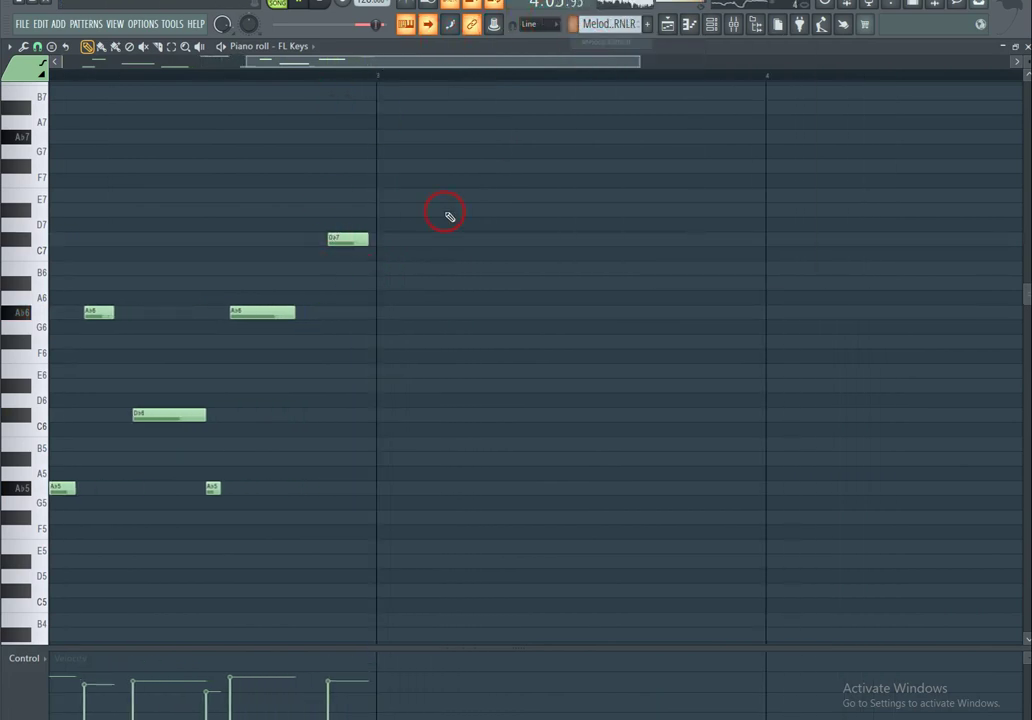
click(573, 25)
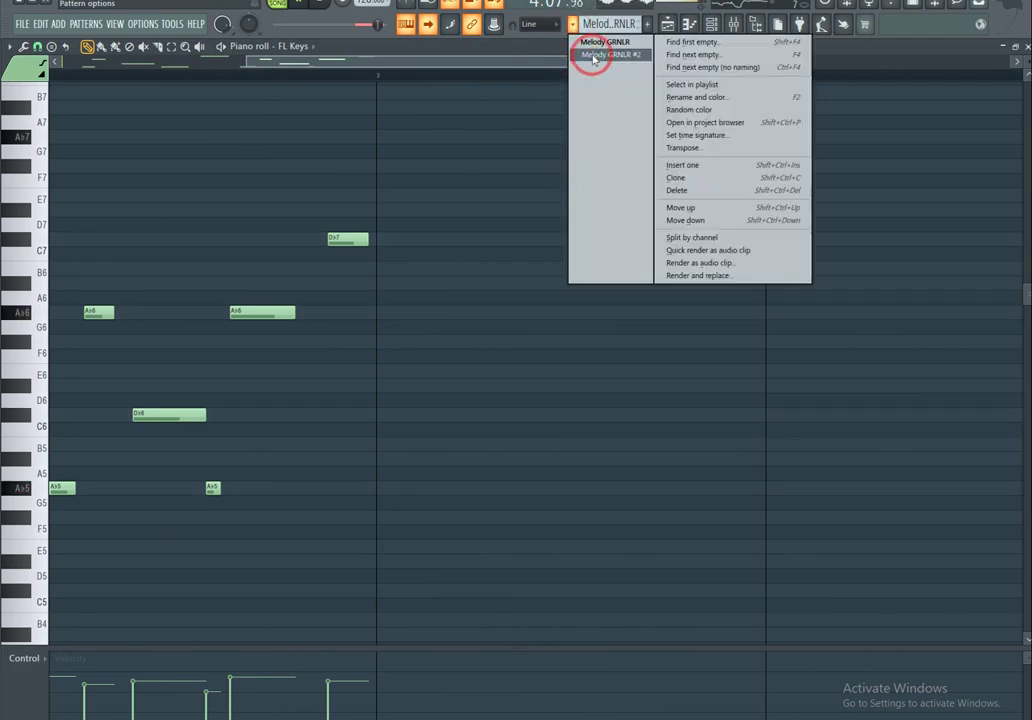
click(593, 56)
drag(253, 75, 18, 64)
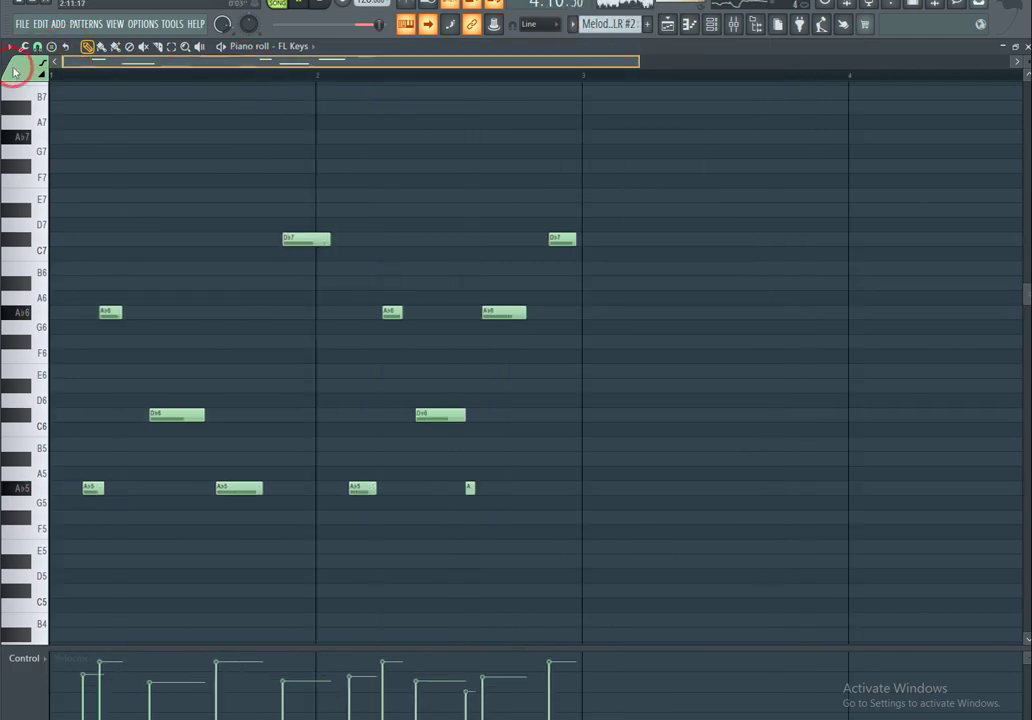
Step: Examine the Melody GRNLR pattern's notes and velocities from its first bar, and return to the playlist
click(669, 24)
click(689, 25)
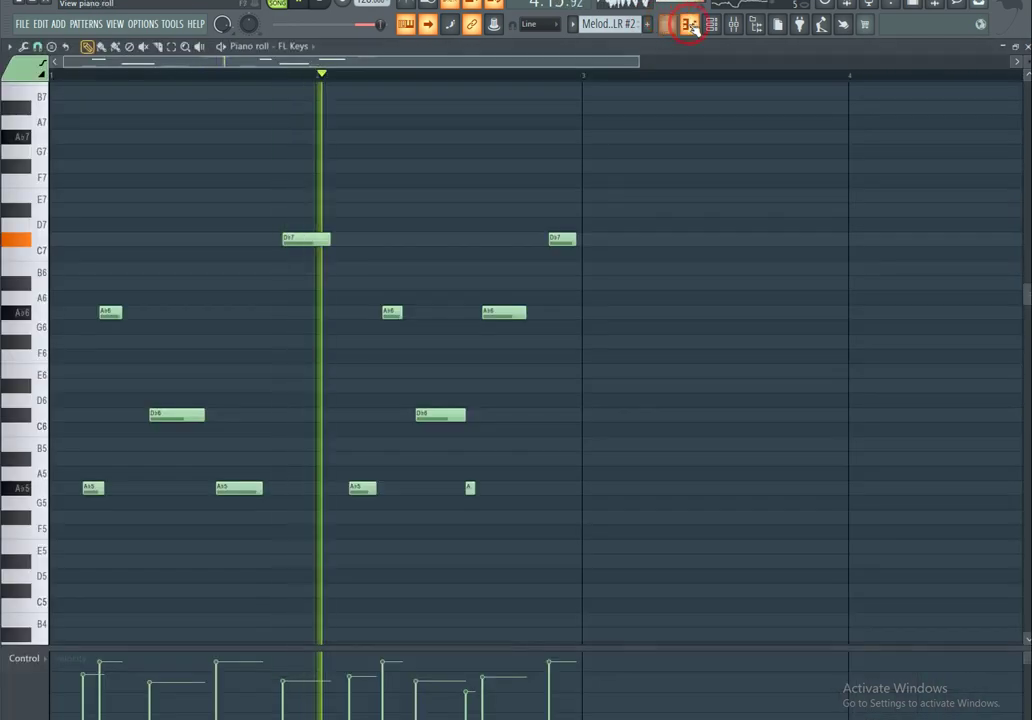
click(711, 25)
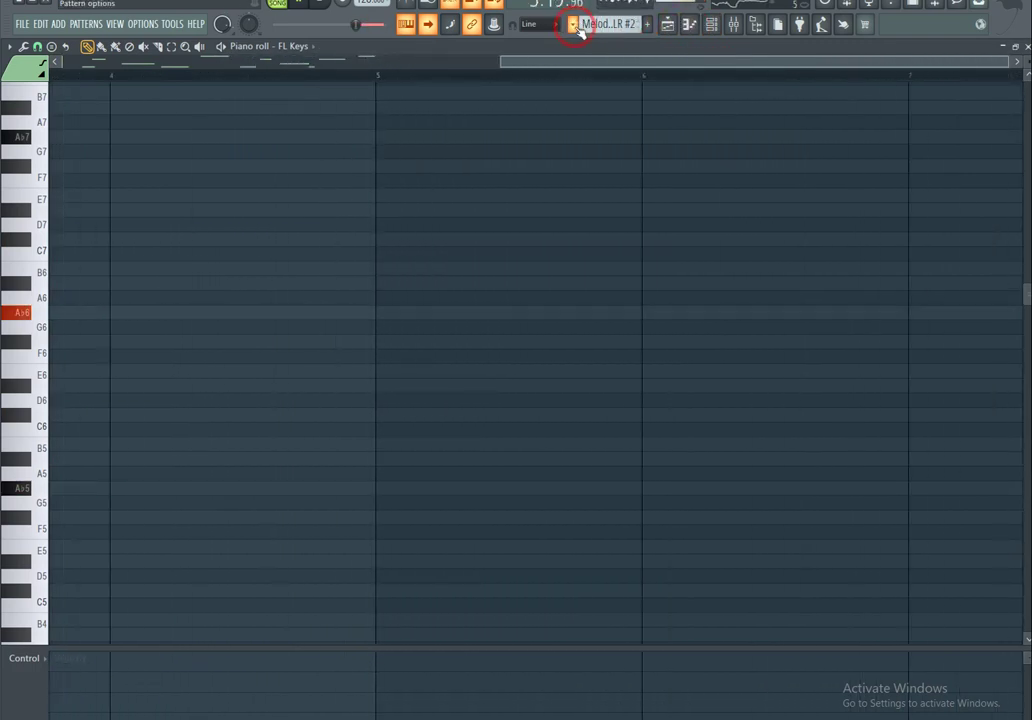
click(575, 28)
click(602, 50)
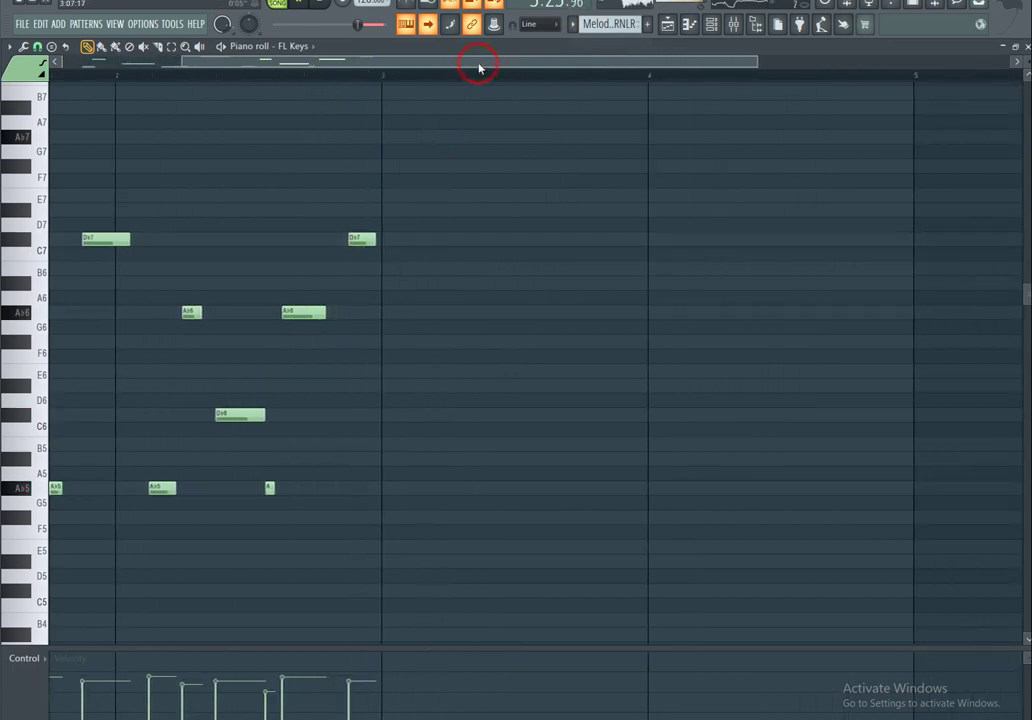
drag(478, 67, 218, 70)
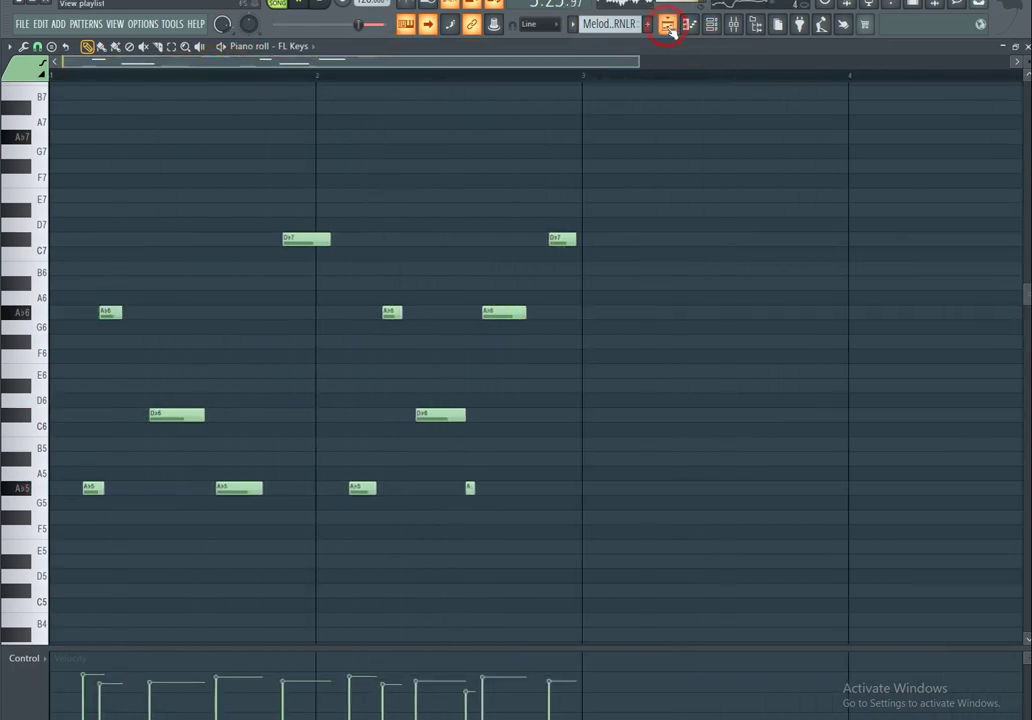
click(575, 28)
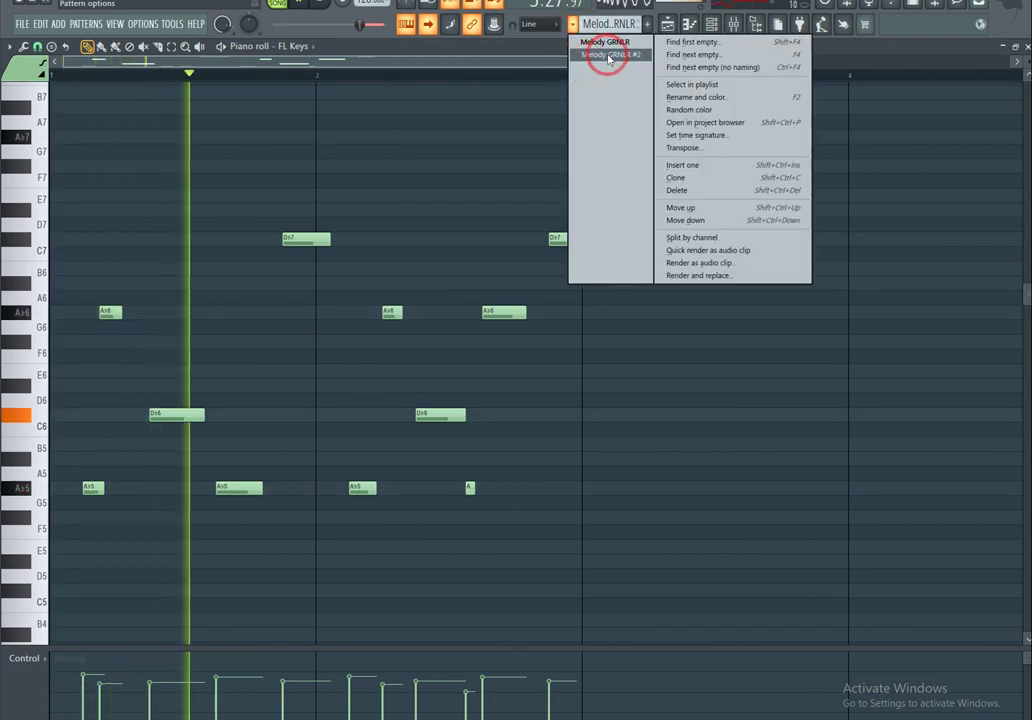
click(474, 78)
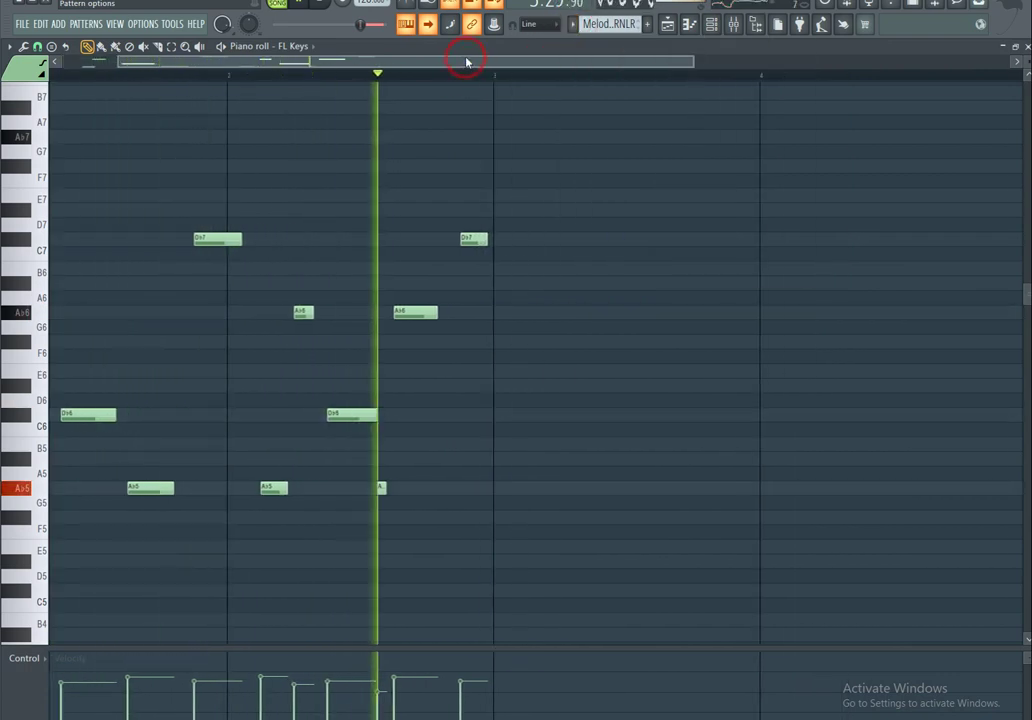
click(668, 24)
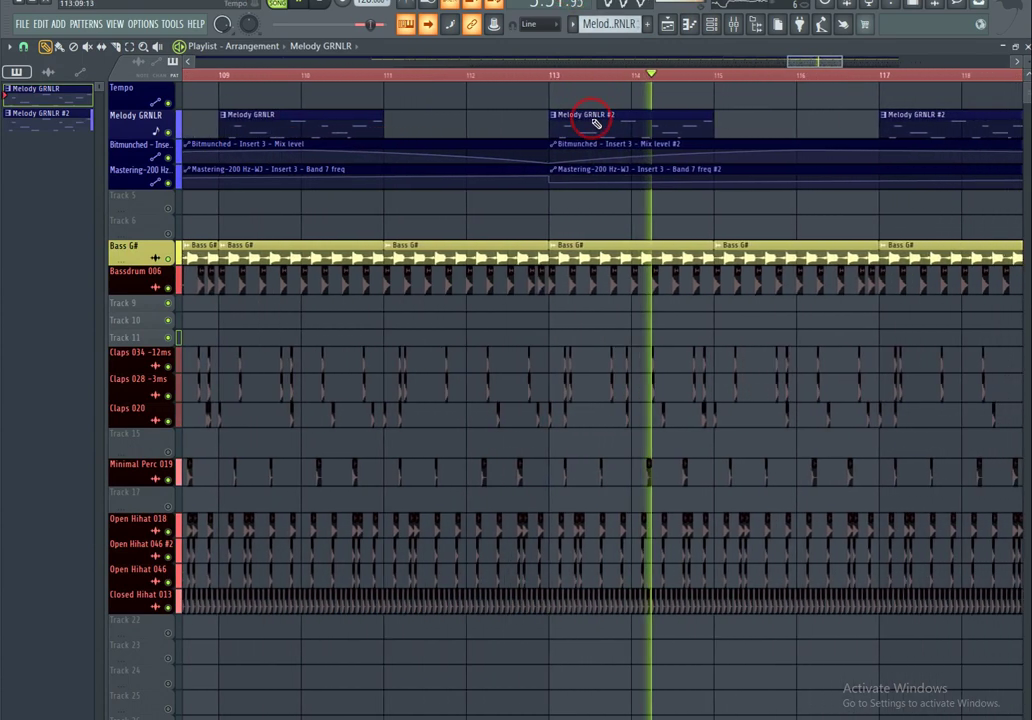
Step: Open Melody GRNLR #2 in the piano roll and enlarge the velocity lane to examine its note velocities
click(588, 24)
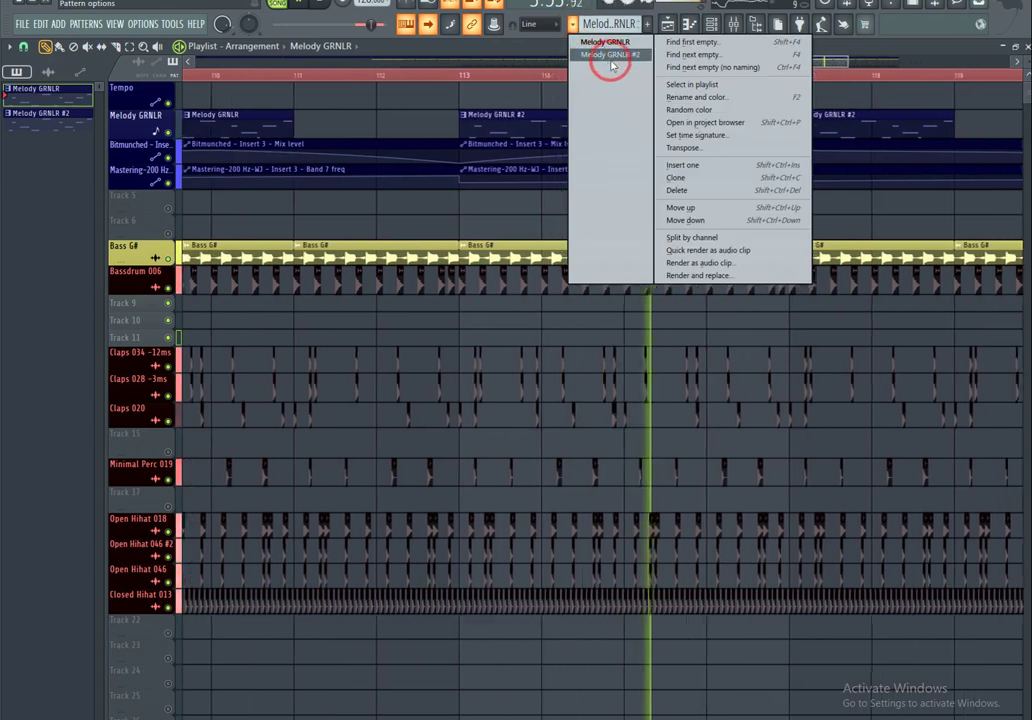
click(611, 56)
click(688, 24)
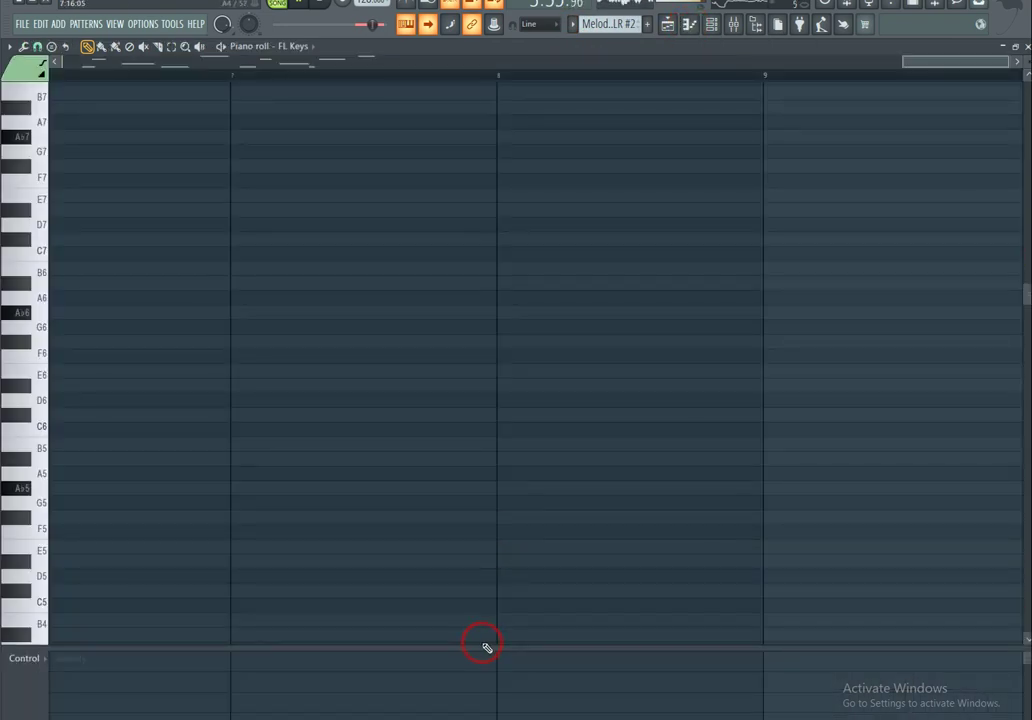
drag(487, 647, 771, 170)
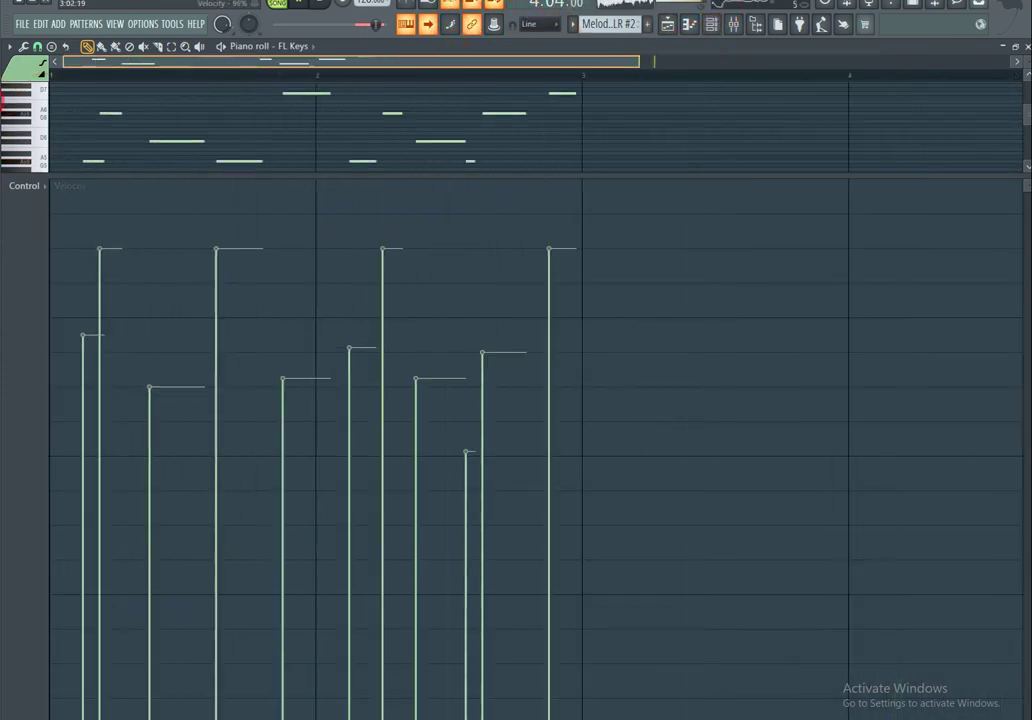
drag(546, 175, 537, 313)
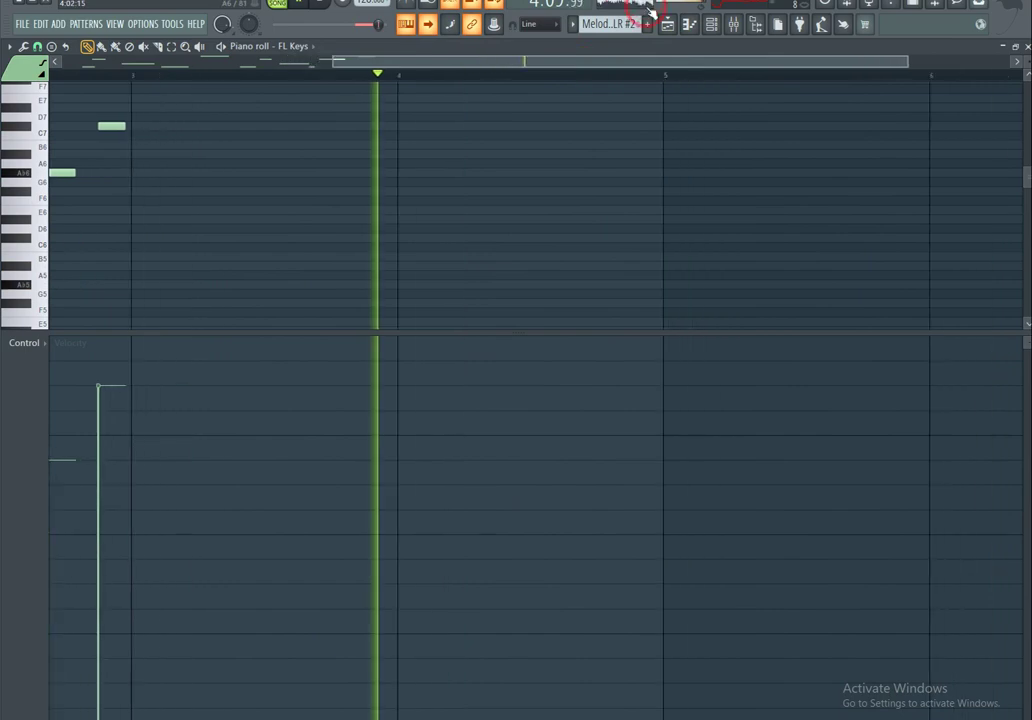
Step: Return to the playlist, and open the mixer with the Insert 3 effects chain shown
key(F5)
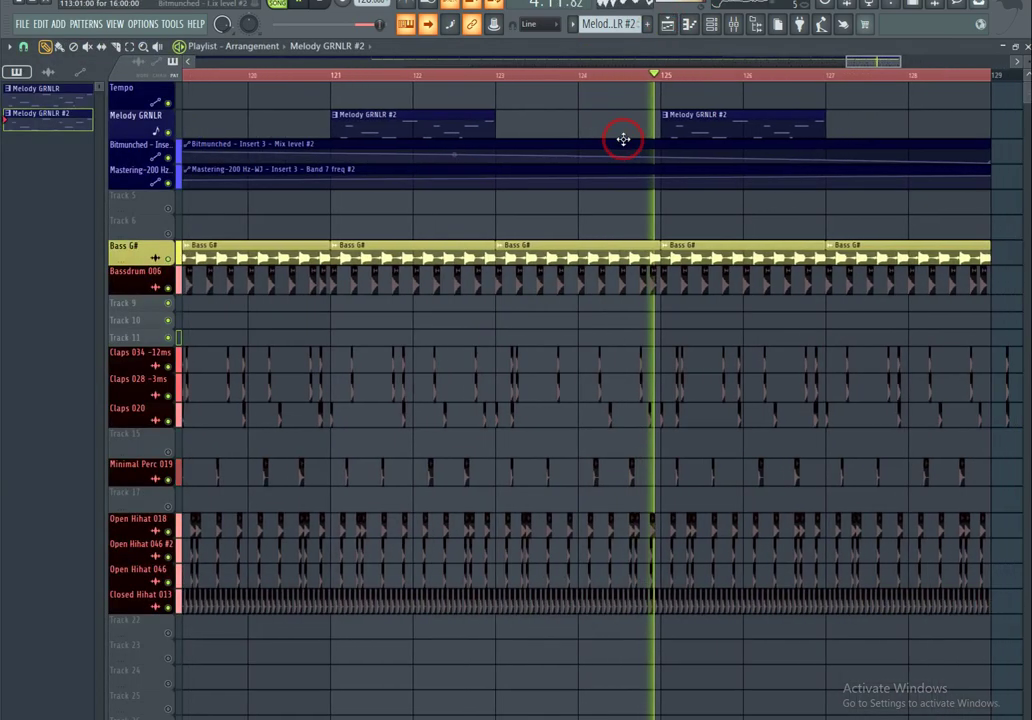
click(733, 24)
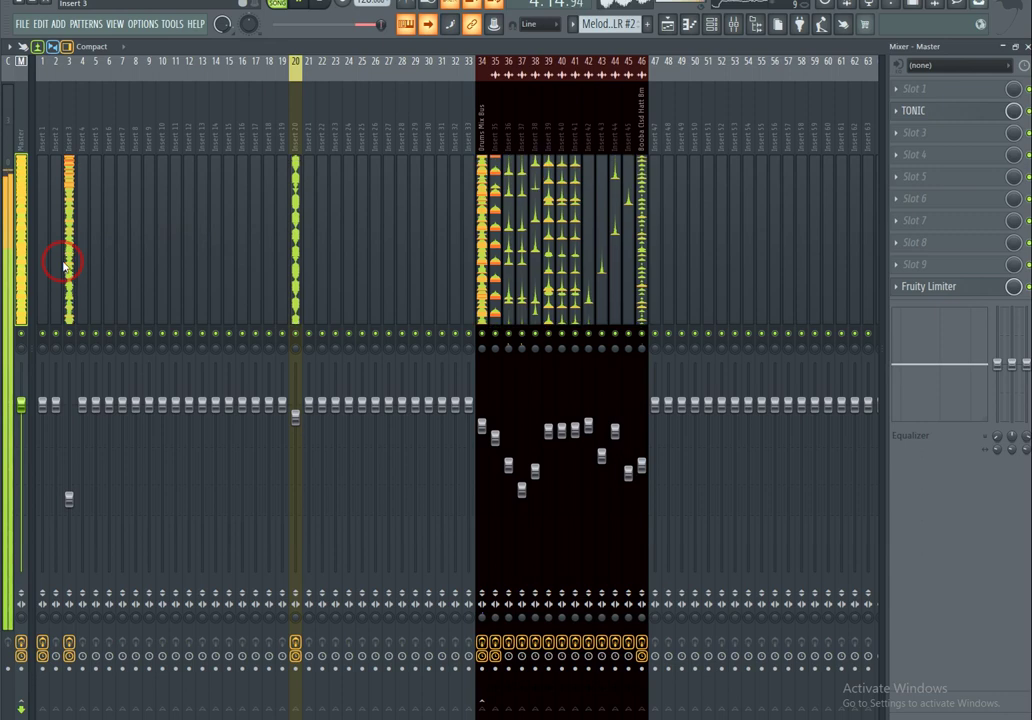
click(63, 262)
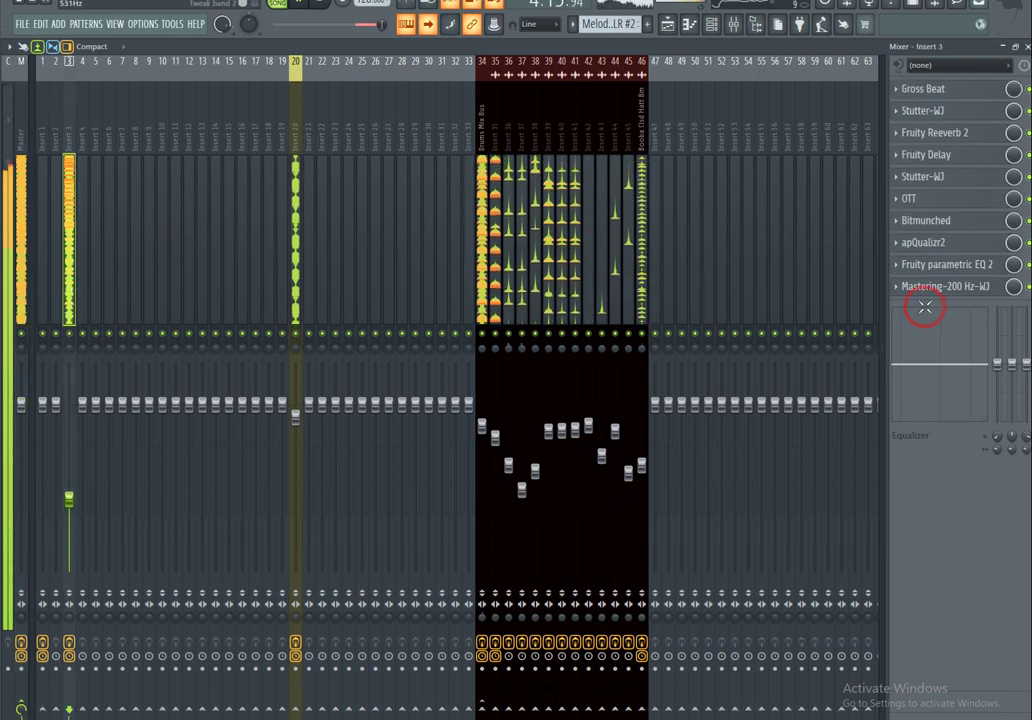
Step: Open the Mastering-200 Hz-WJ equalizer on Insert 3, place its widened window over the playlist, and watch its curve during playback
click(890, 284)
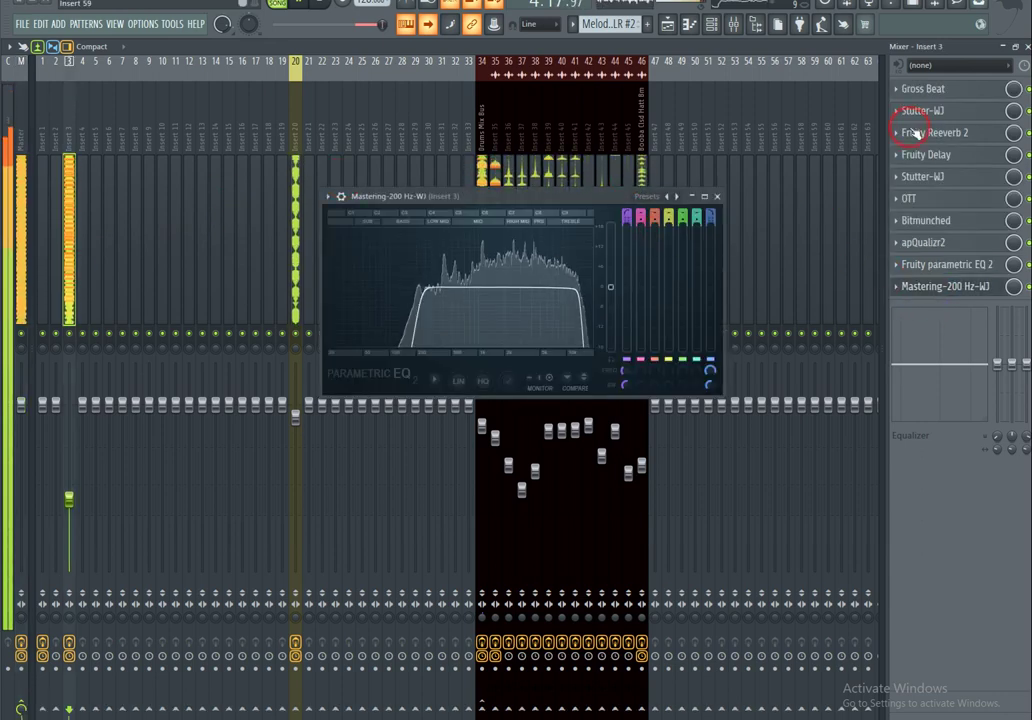
key(F5)
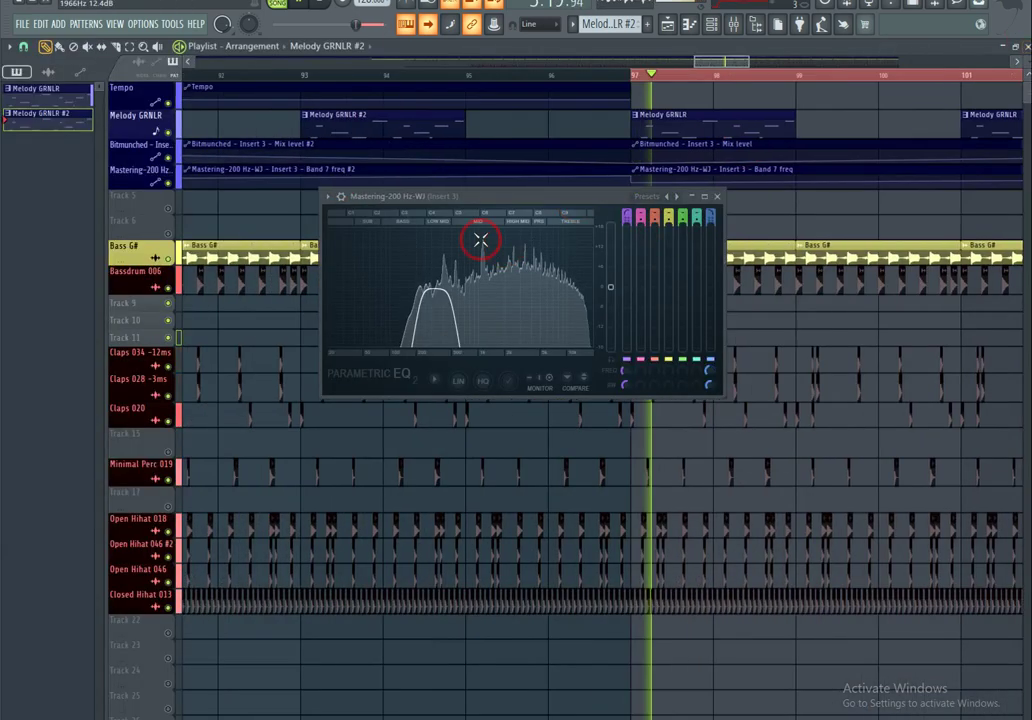
drag(452, 196, 385, 247)
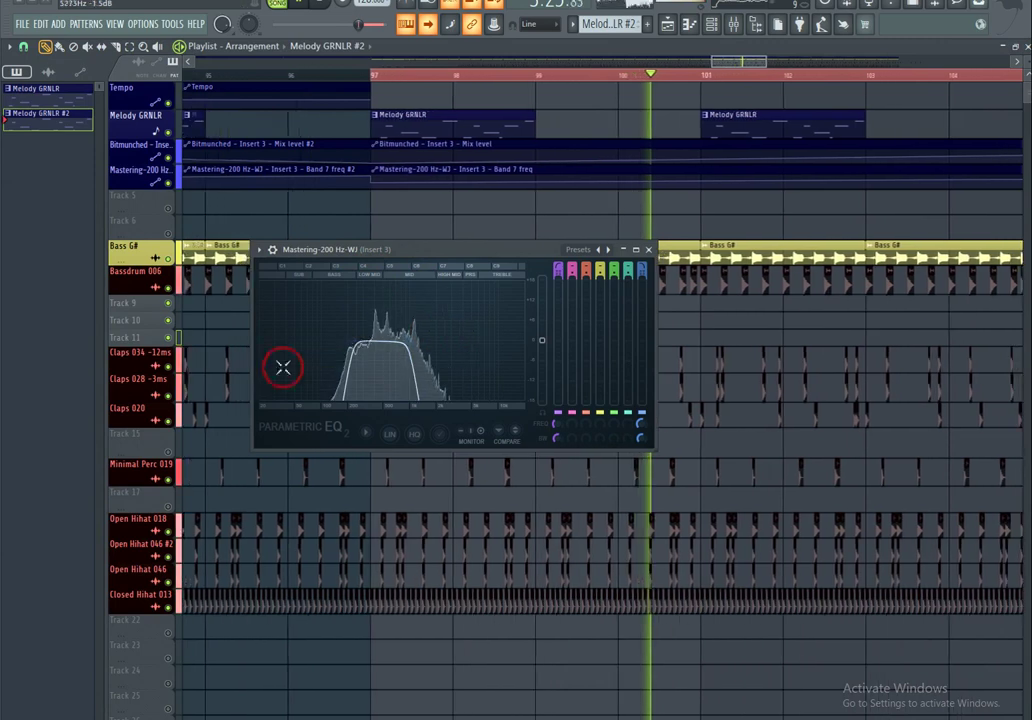
drag(693, 331, 841, 317)
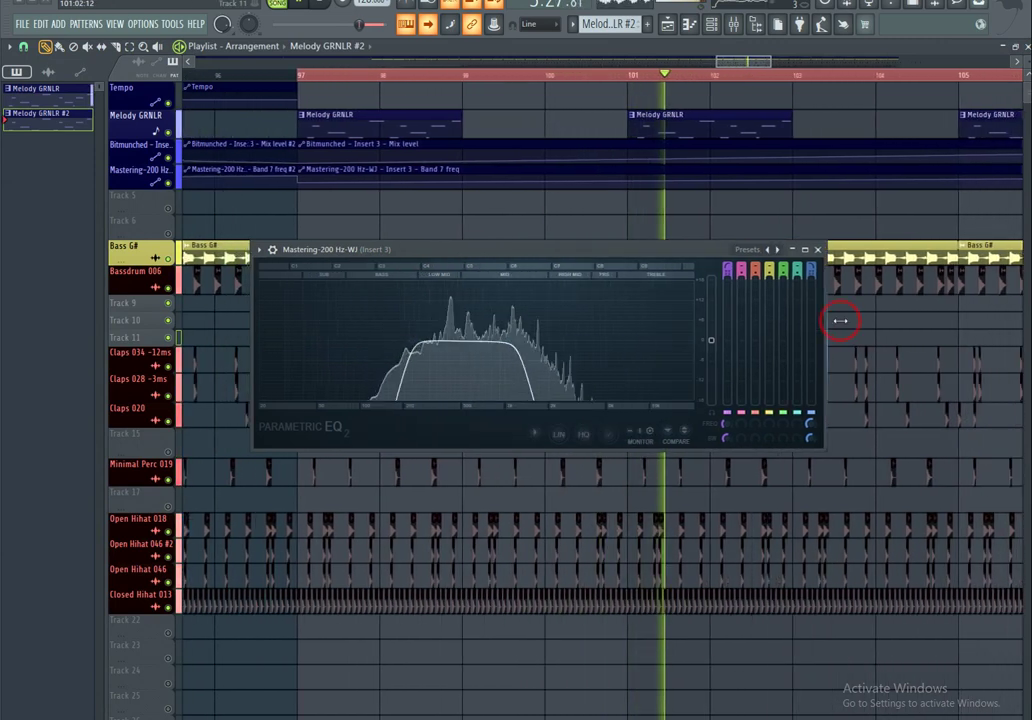
drag(470, 247, 368, 307)
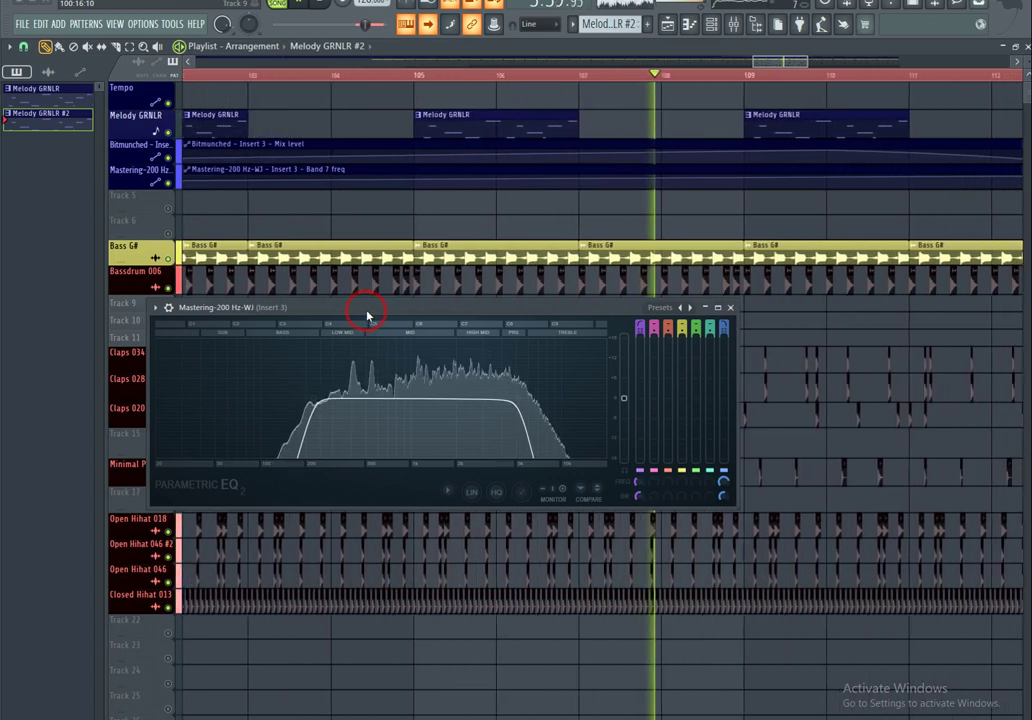
drag(349, 316, 392, 314)
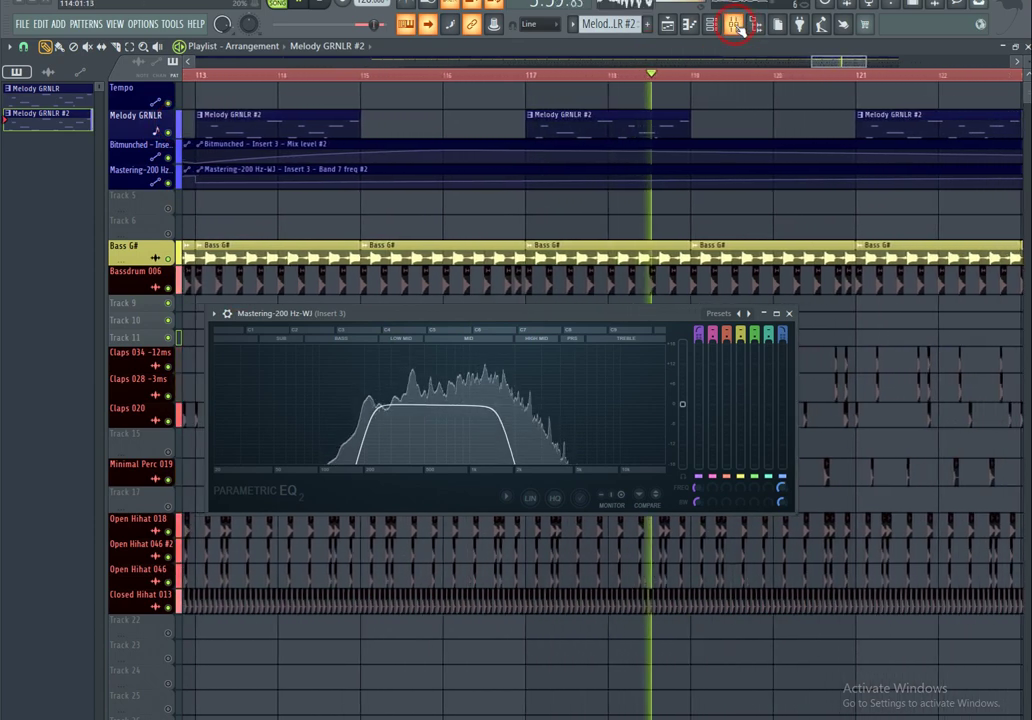
Step: Solo Insert 3 in the mixer
click(734, 25)
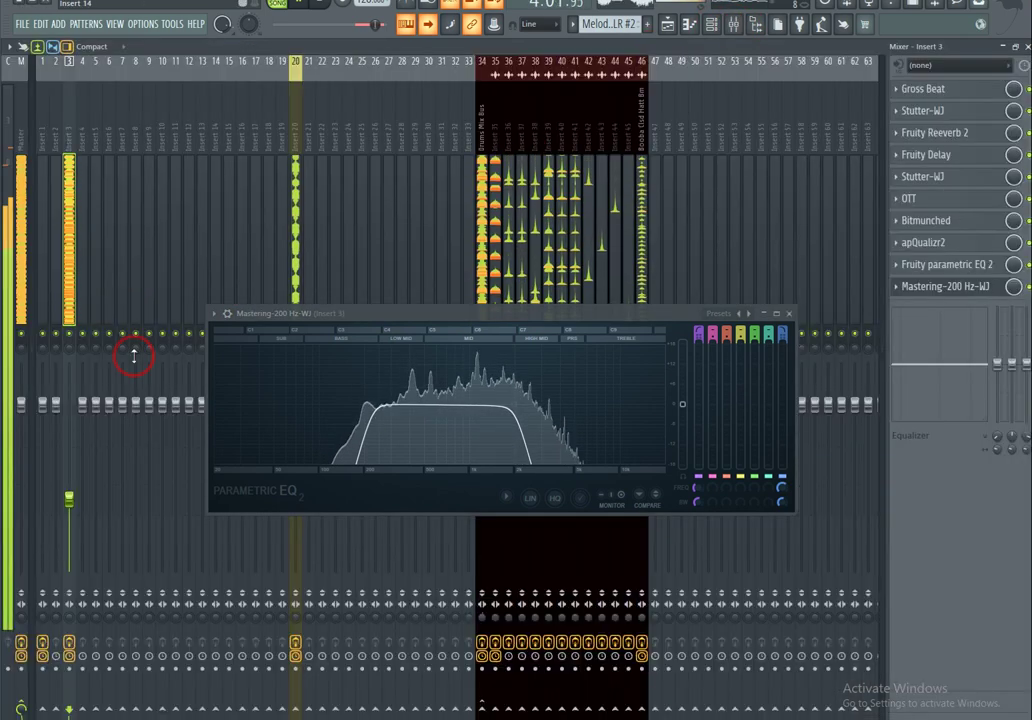
right_click(70, 340)
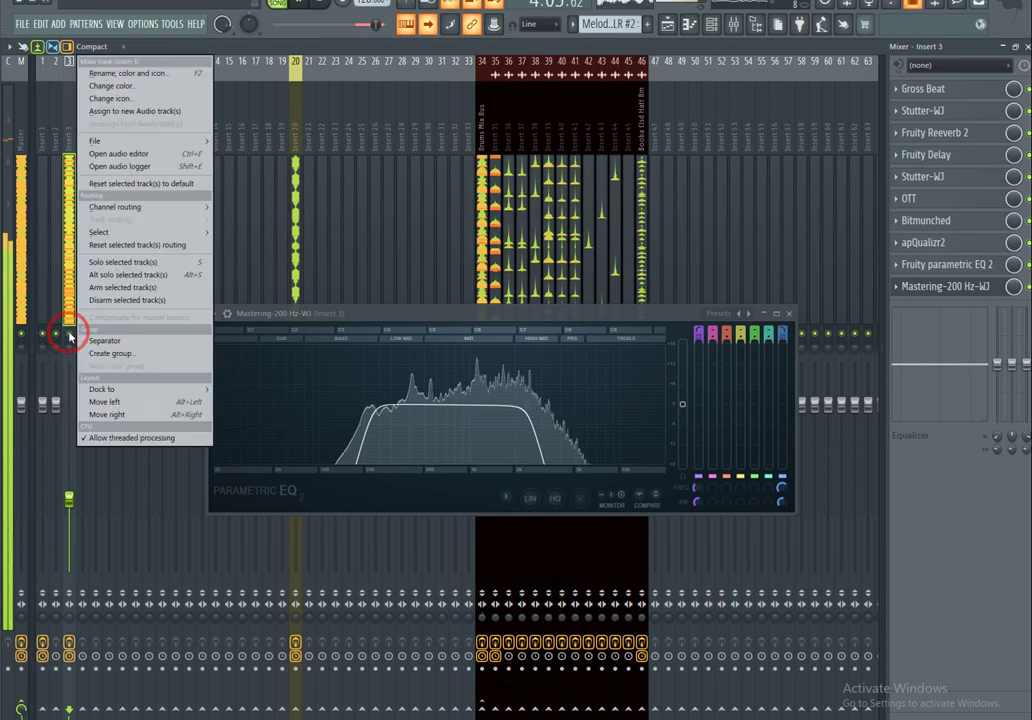
click(70, 340)
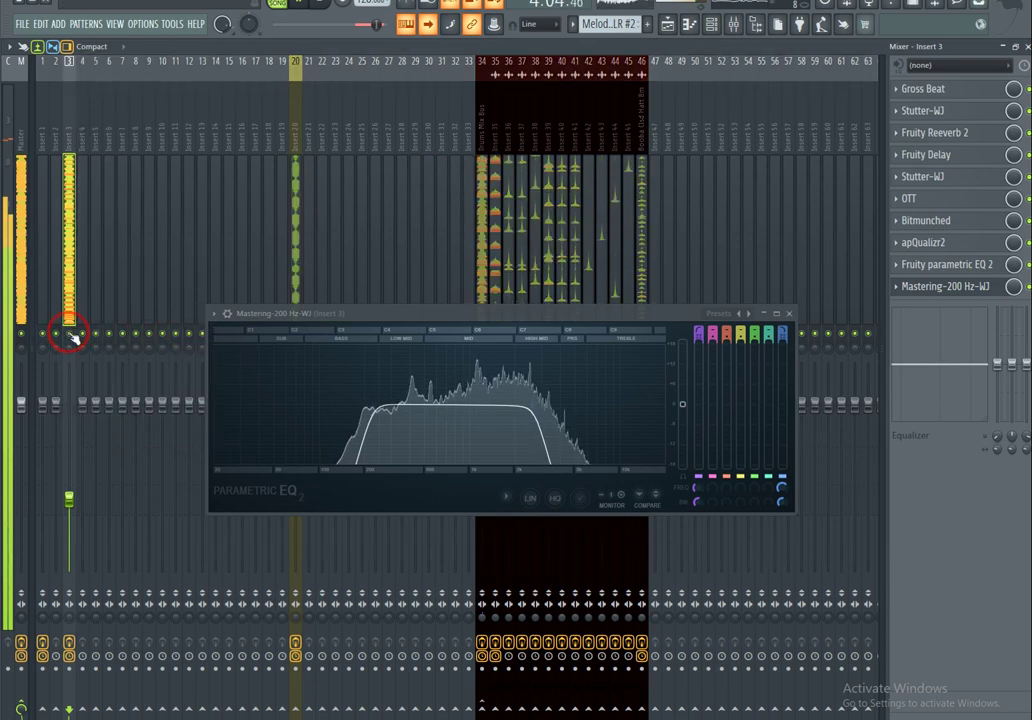
Step: Watch the Insert 3 equalizer curve against the playlist automation and mixer levels, and view the Master effects chain
click(667, 27)
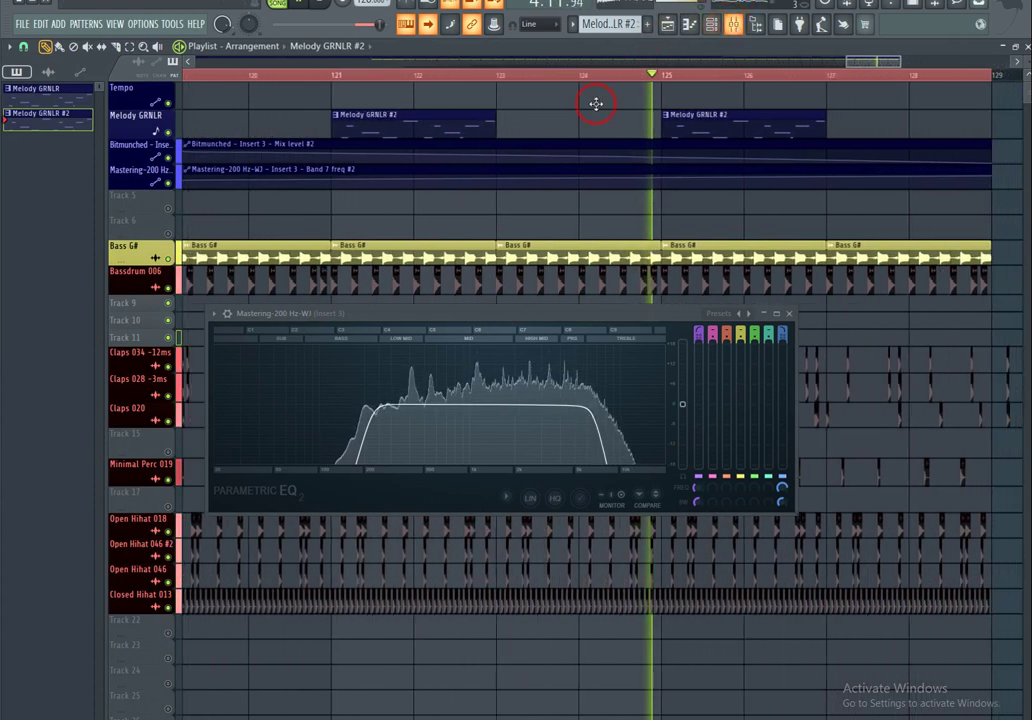
key(F9)
drag(281, 318, 338, 284)
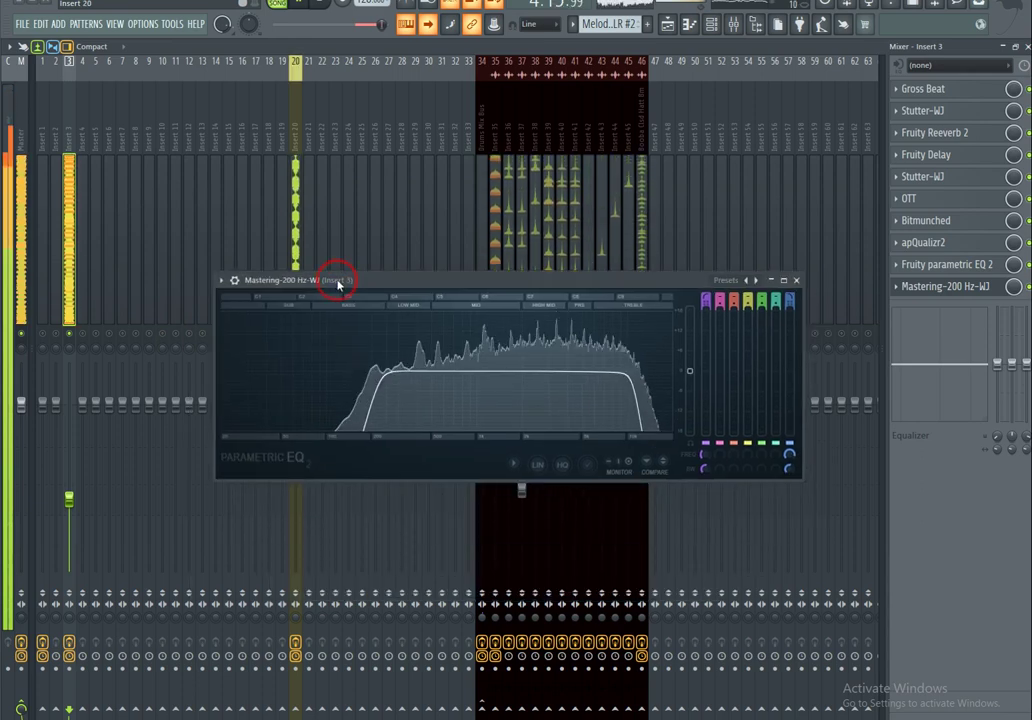
click(25, 229)
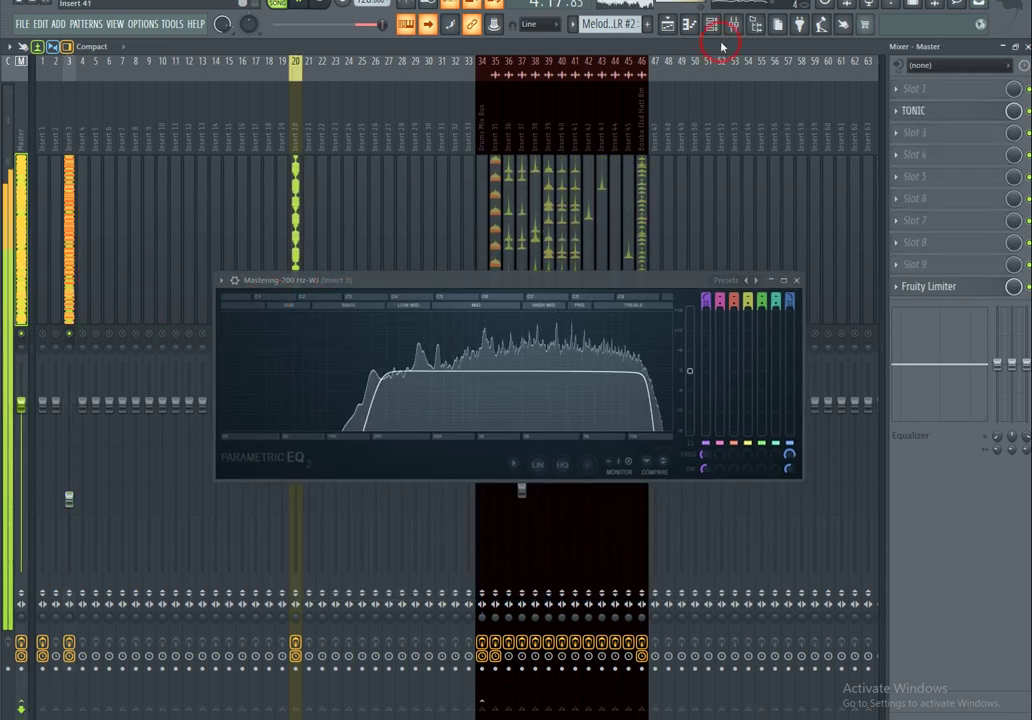
click(668, 25)
drag(479, 279, 559, 318)
click(733, 23)
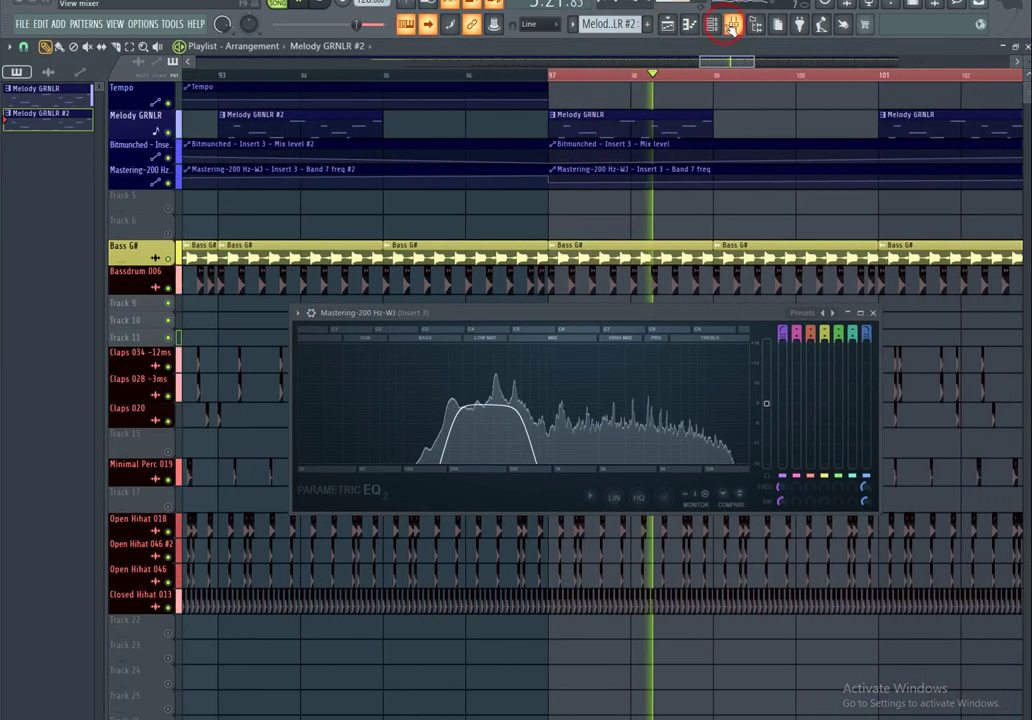
Step: Move the equalizer below the mixer meters, and view the effects chains of Insert 20, Drums Mix Bus and Insert 35
drag(445, 313, 295, 371)
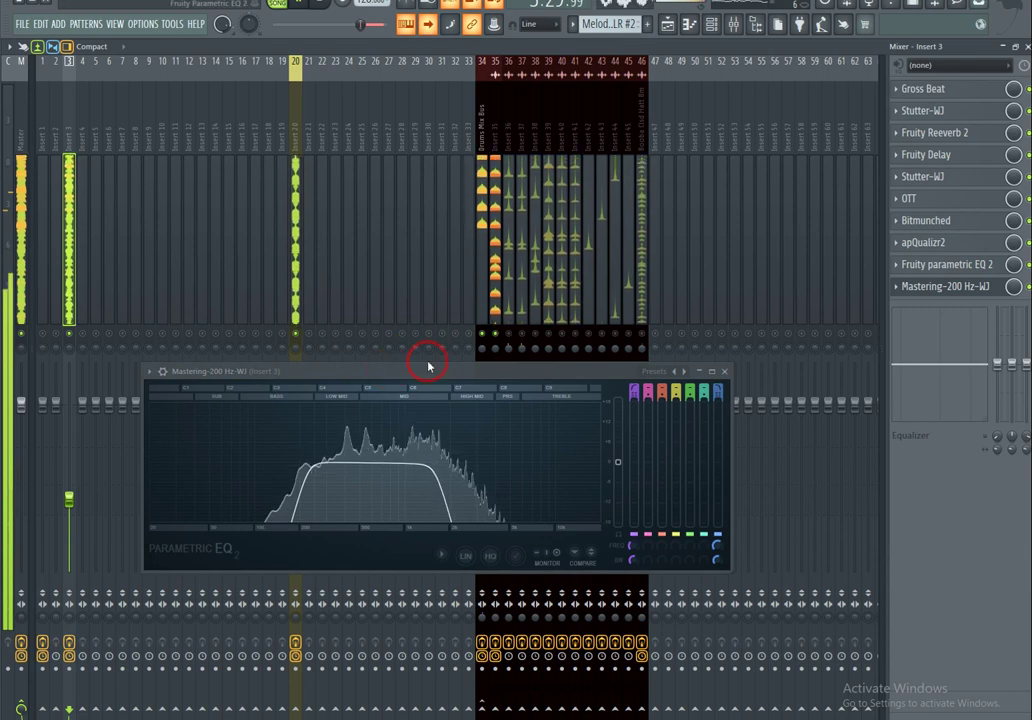
drag(428, 359, 436, 356)
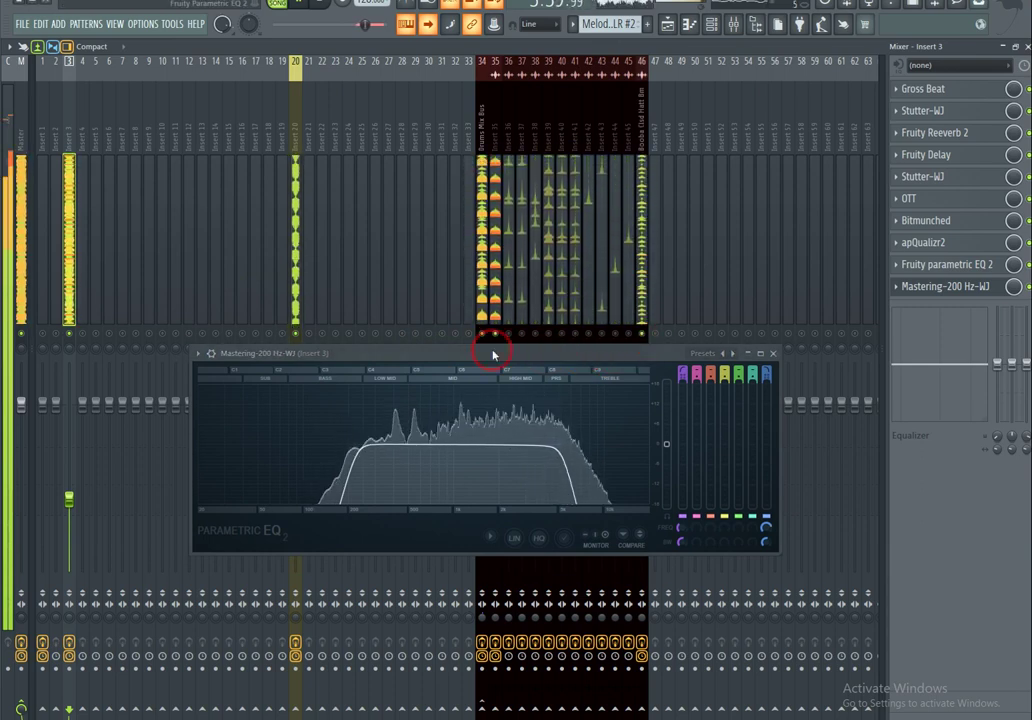
click(295, 282)
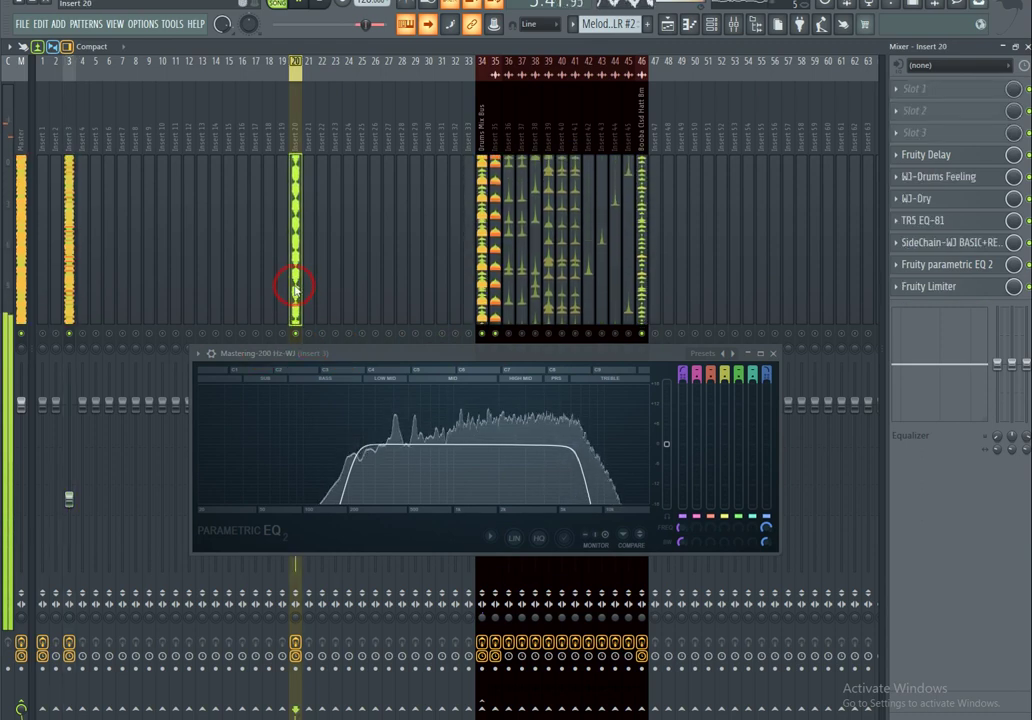
click(483, 270)
click(490, 267)
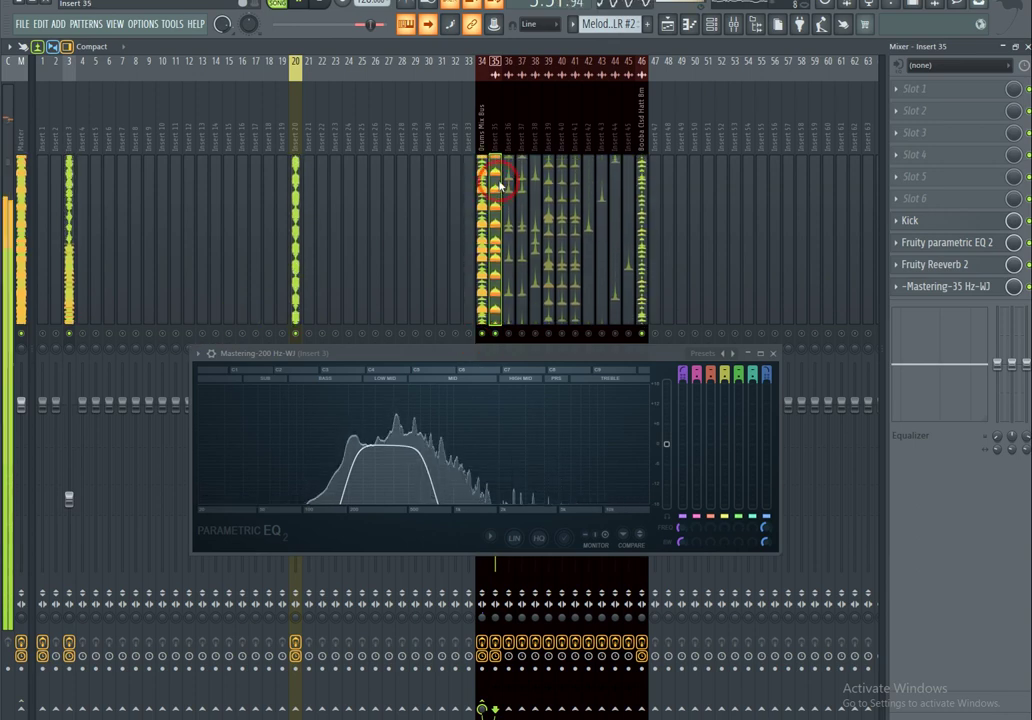
Step: Open TONIC on the Master track, restart its key detection, and expand its keyboard and chords display
click(22, 243)
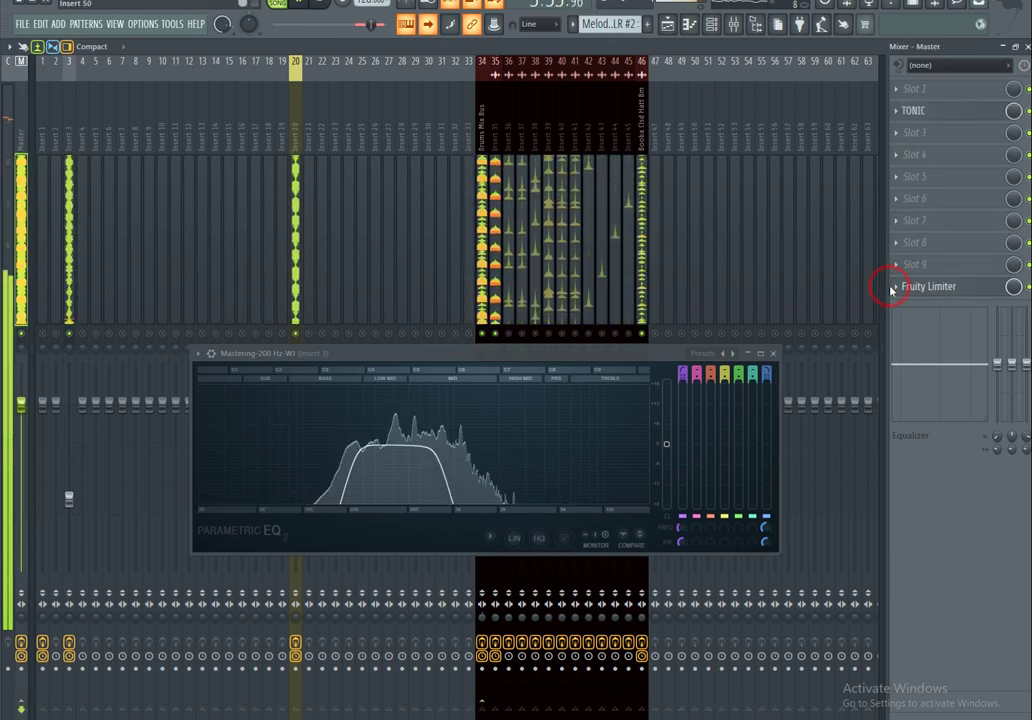
click(886, 118)
click(507, 272)
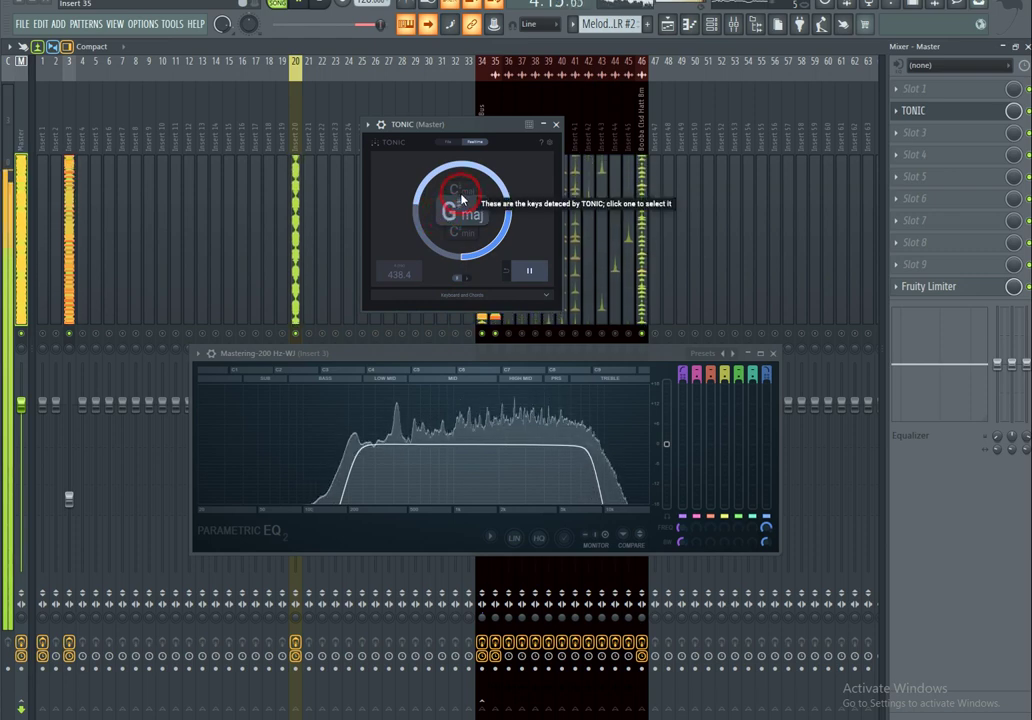
click(545, 298)
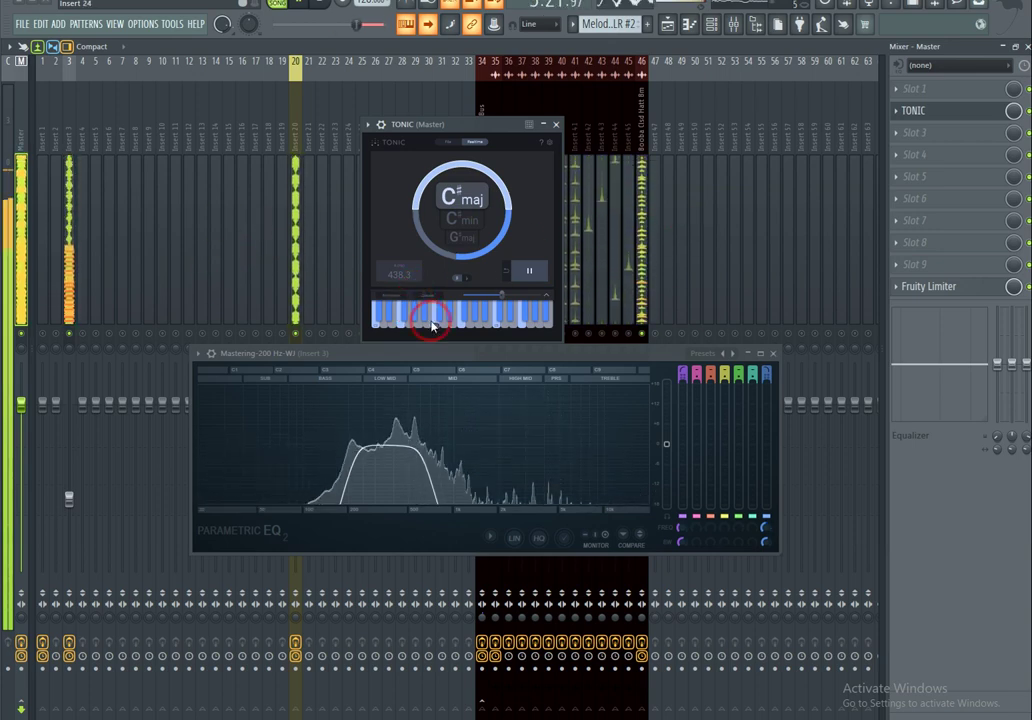
Step: Arrange the TONIC and Mastering-200 Hz-WJ windows so both plugins and the drum tracks' mixer levels are visible
click(405, 356)
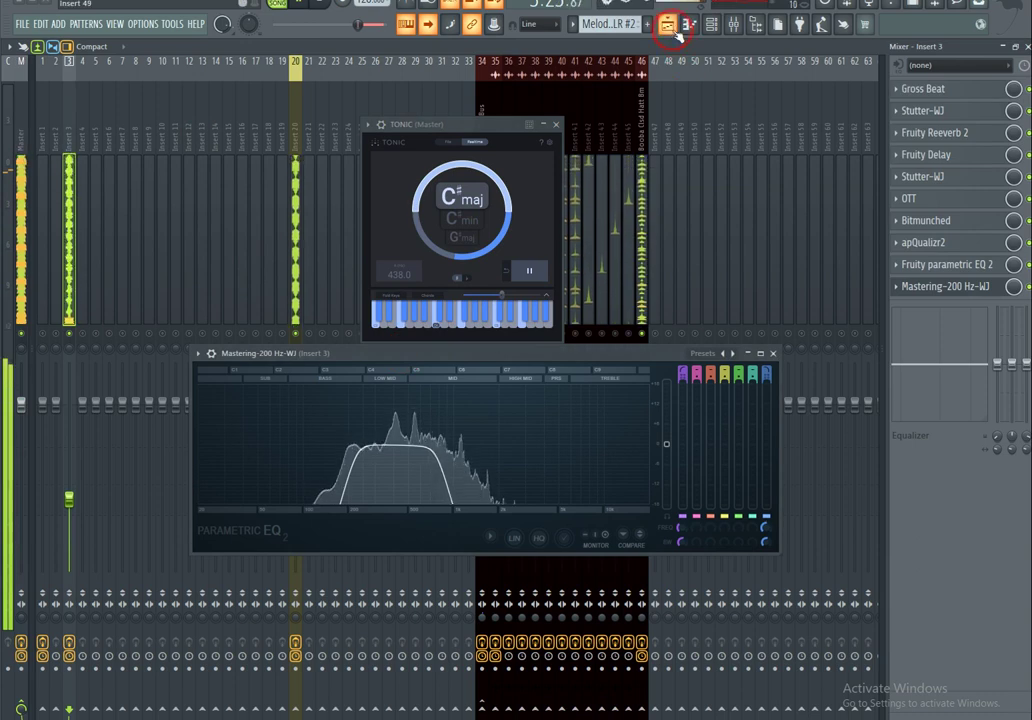
drag(446, 122, 343, 101)
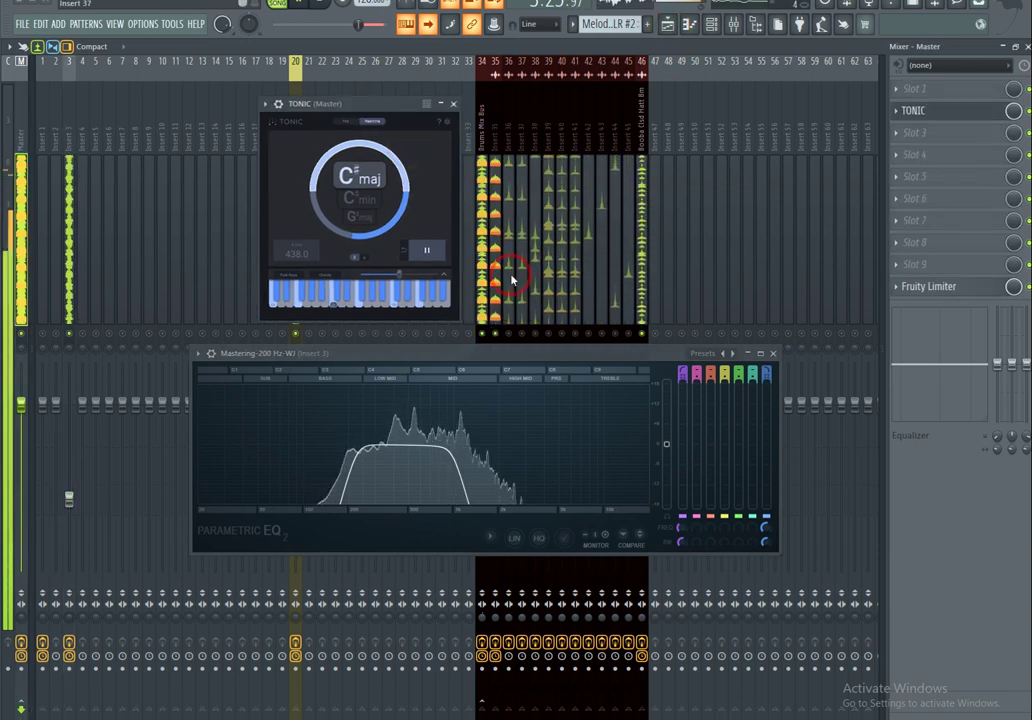
drag(492, 356, 371, 429)
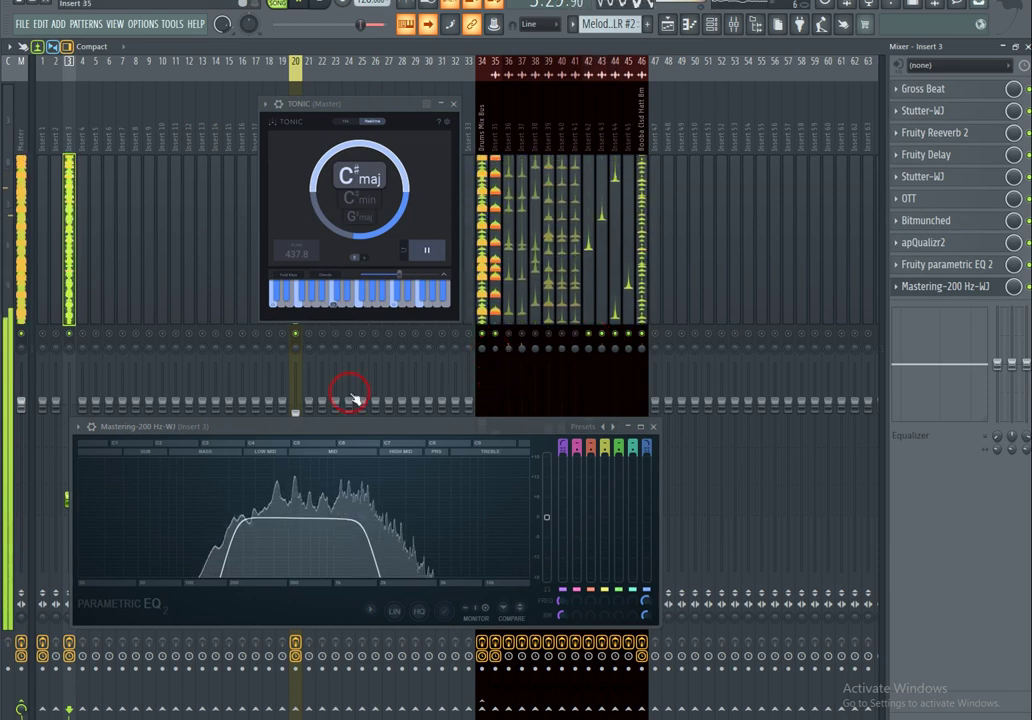
drag(323, 428, 399, 388)
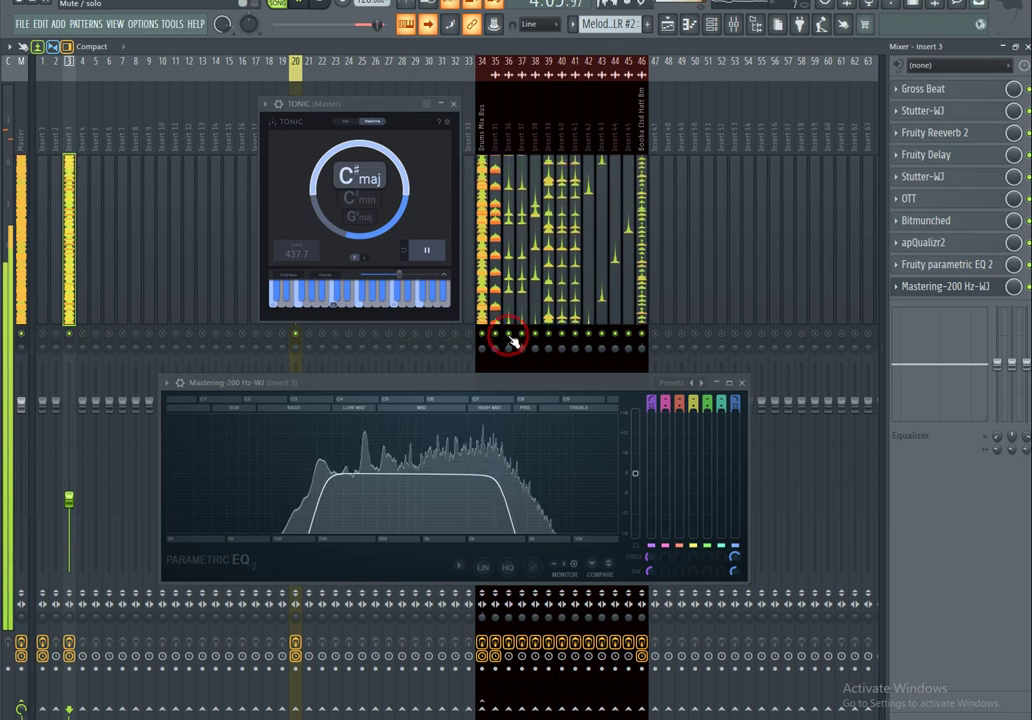
drag(408, 390, 422, 387)
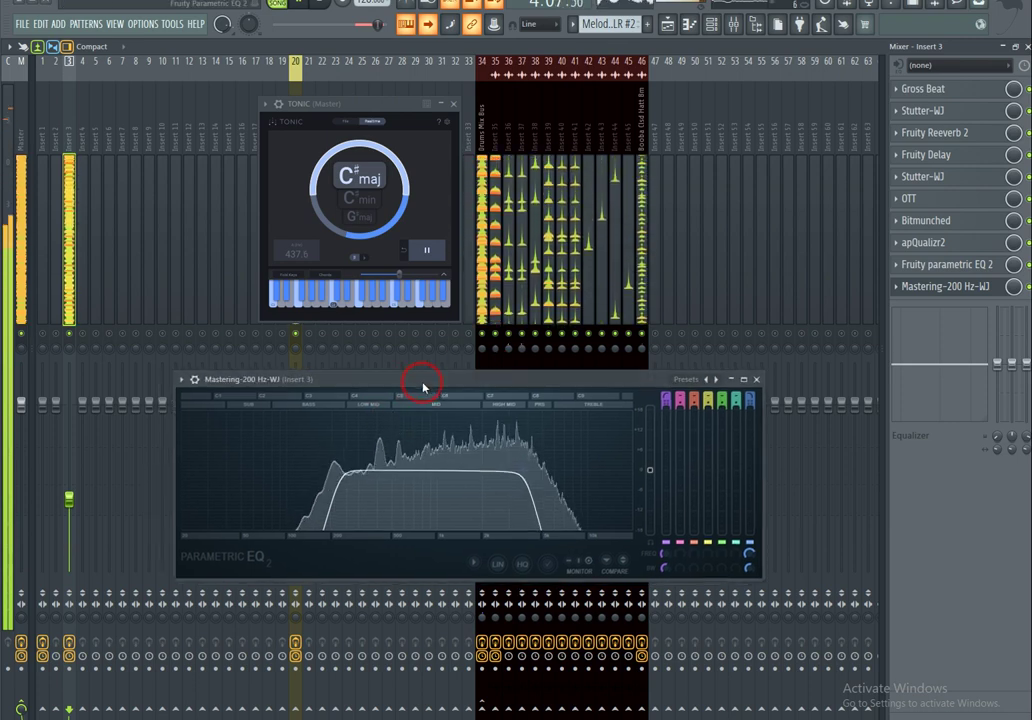
Step: Look at the pattern list and the Melody GRNLR #2 piano roll, and return to the playlist
click(572, 23)
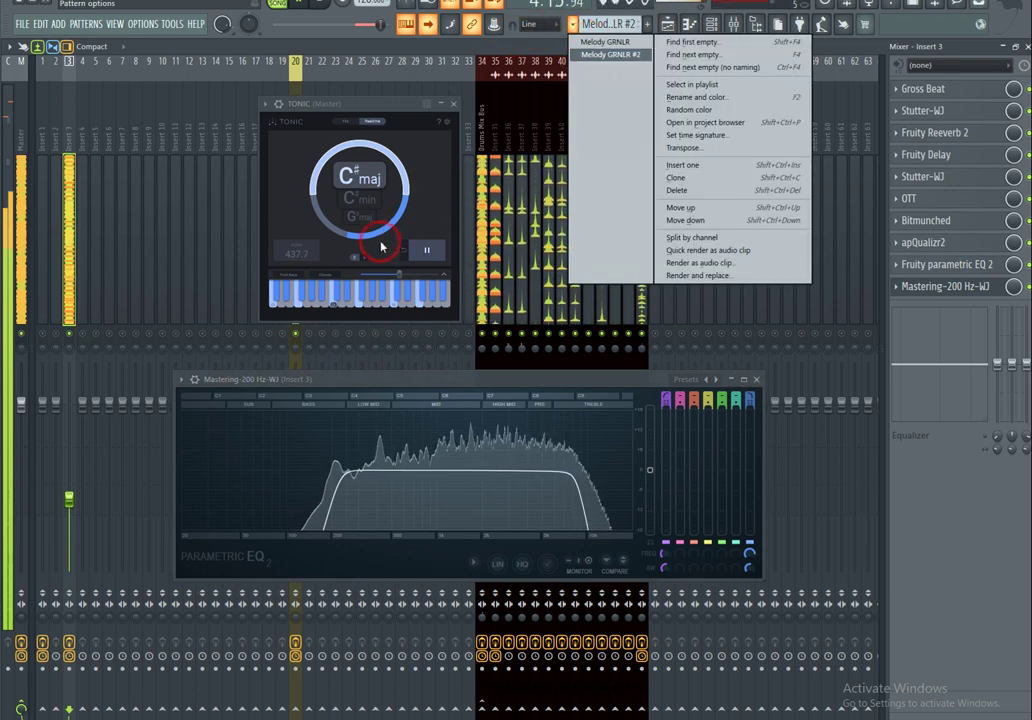
click(347, 113)
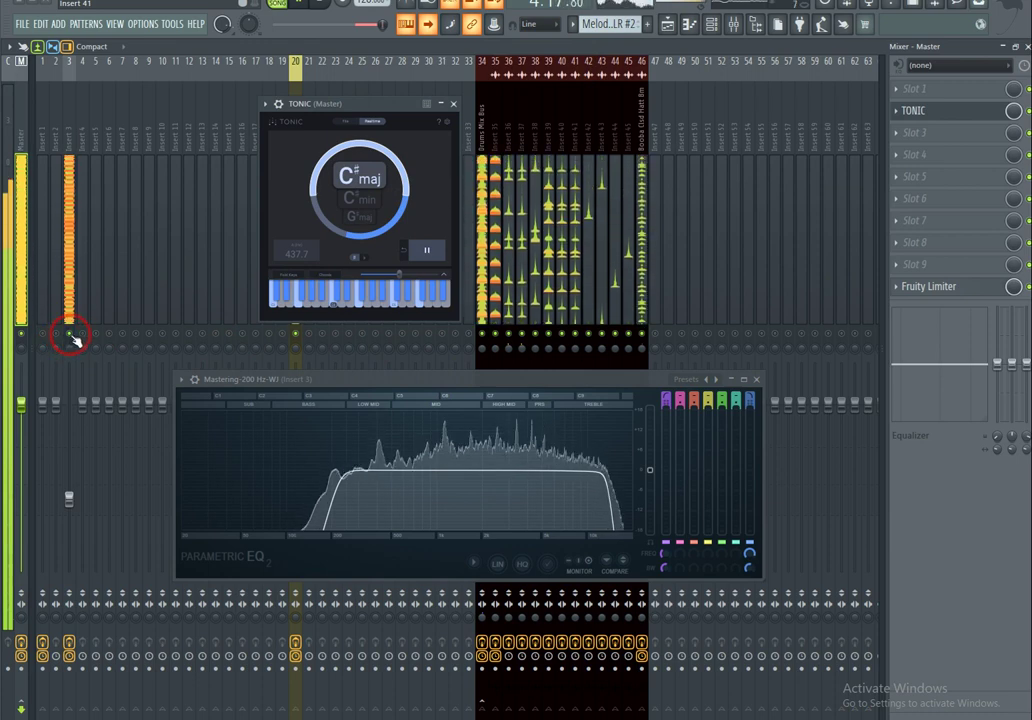
click(689, 24)
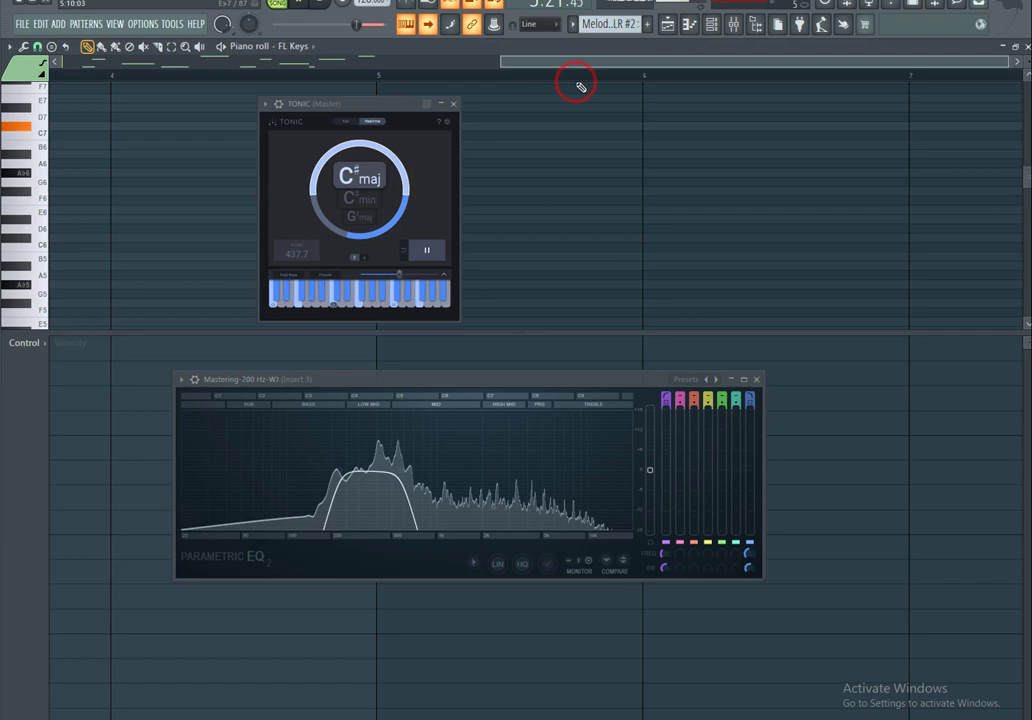
click(667, 24)
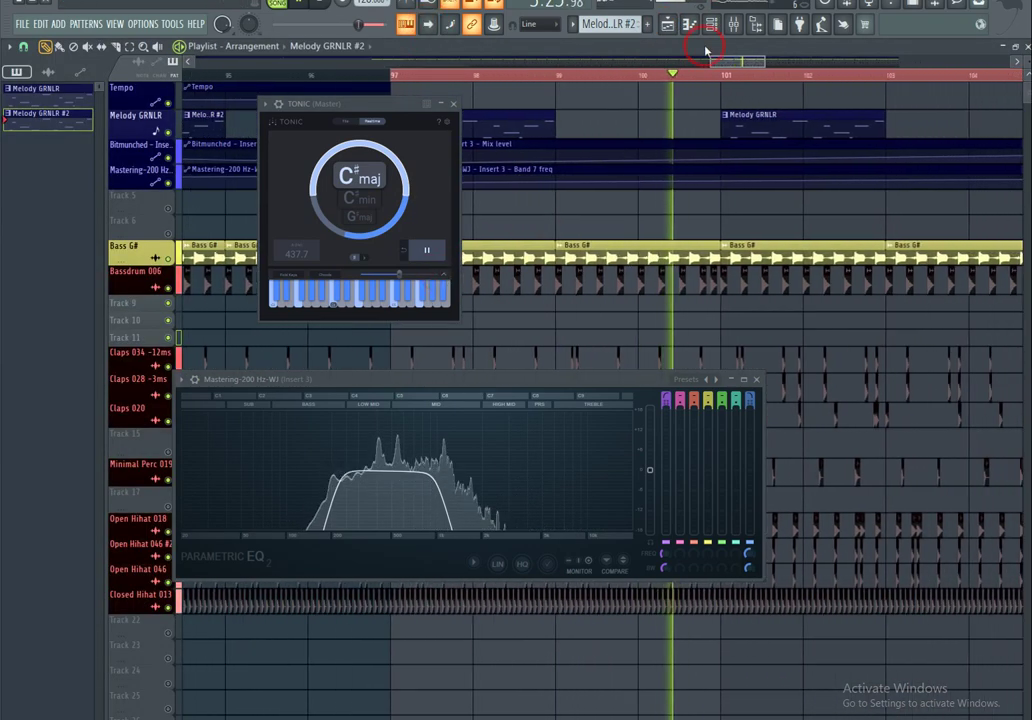
Step: Zoom the playlist out to show the whole section from bar 97 to 129, and move both plugin windows clear of the automation clips
drag(764, 62, 917, 62)
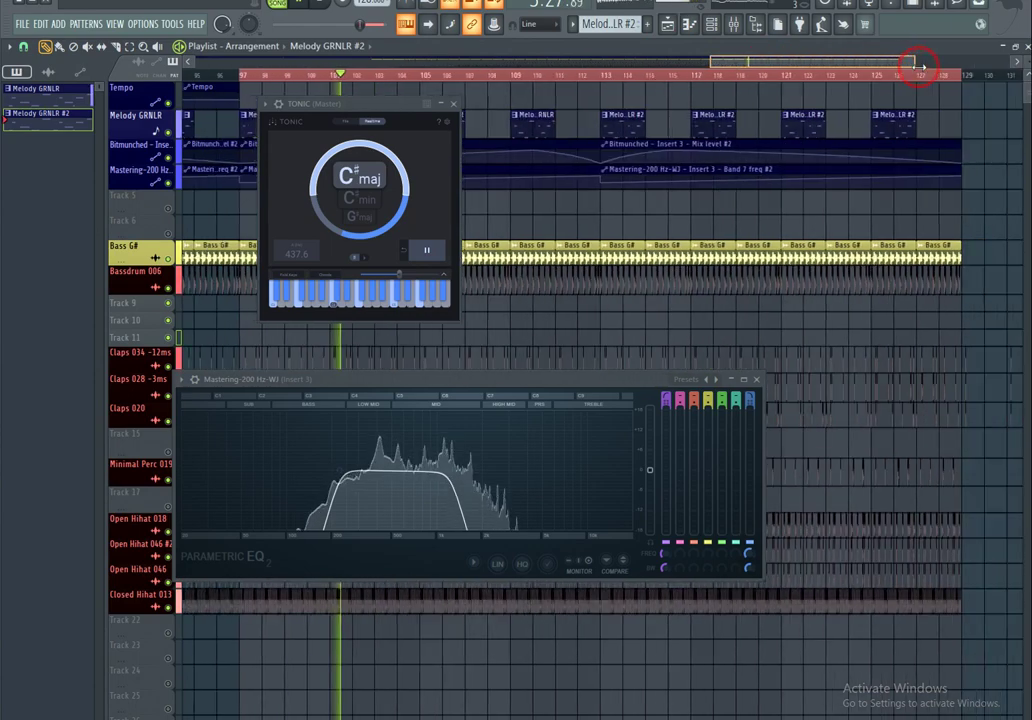
drag(362, 123, 165, 214)
drag(384, 386, 470, 408)
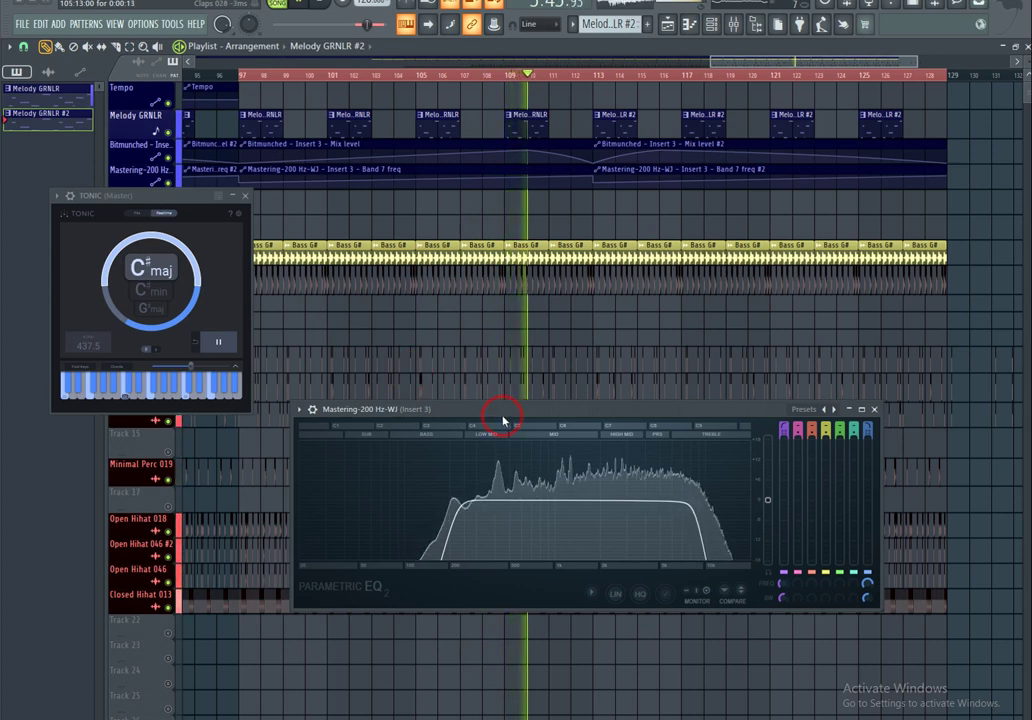
drag(502, 415, 479, 415)
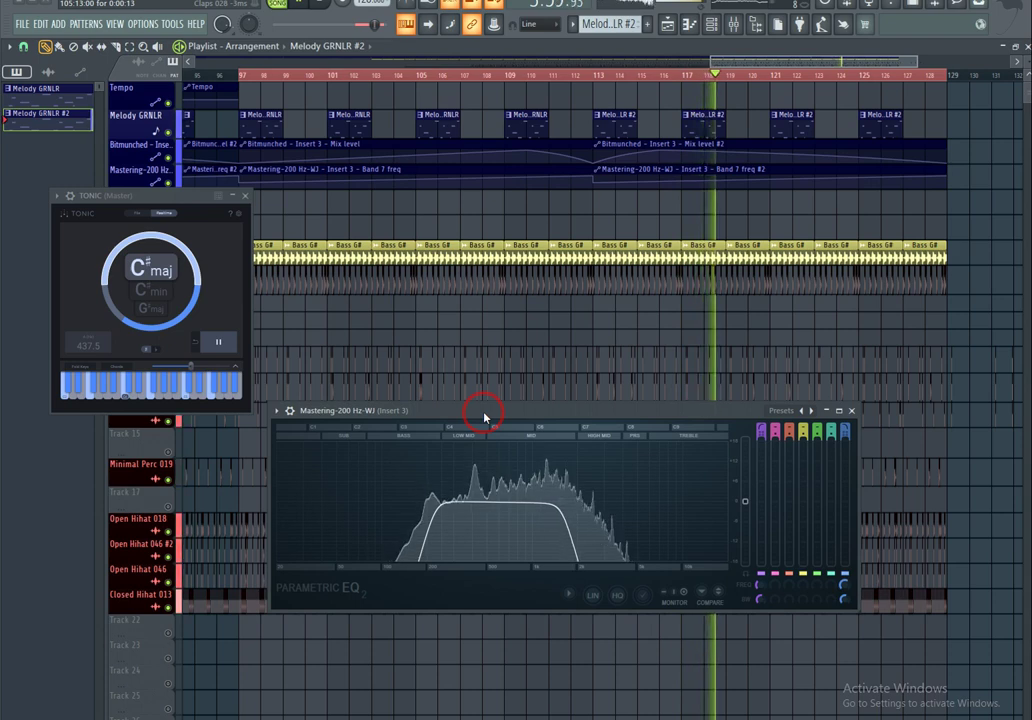
Step: Show the full Melody GRNLR #2 note sequence in the piano roll, move TONIC off the notes, and shrink the velocity lane
click(689, 25)
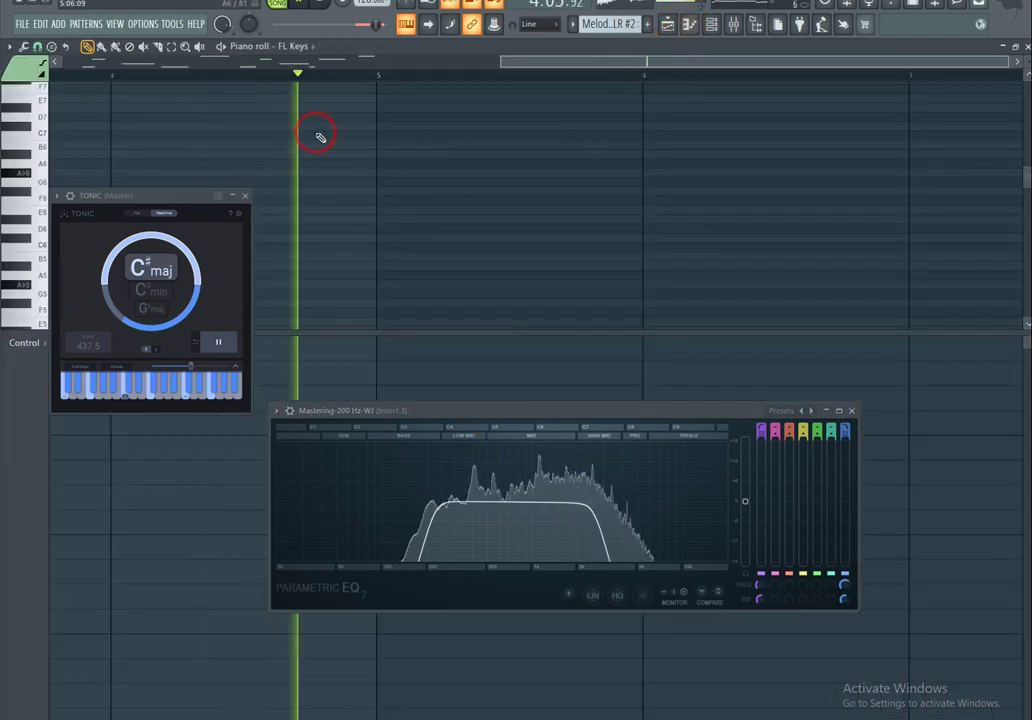
drag(500, 62, 85, 64)
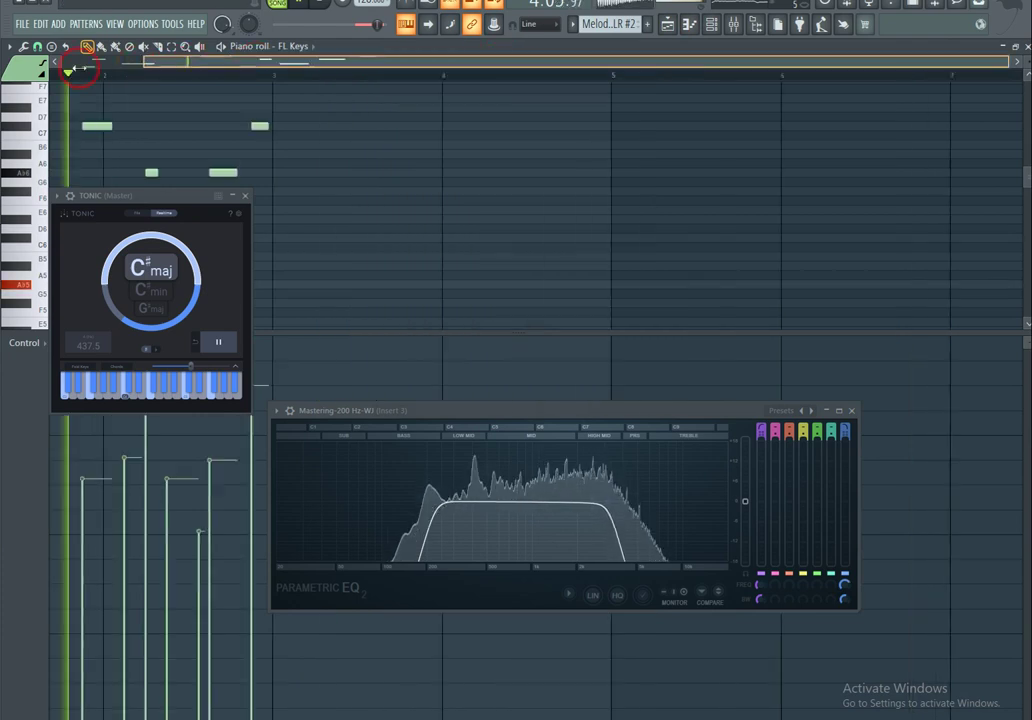
drag(153, 202, 788, 178)
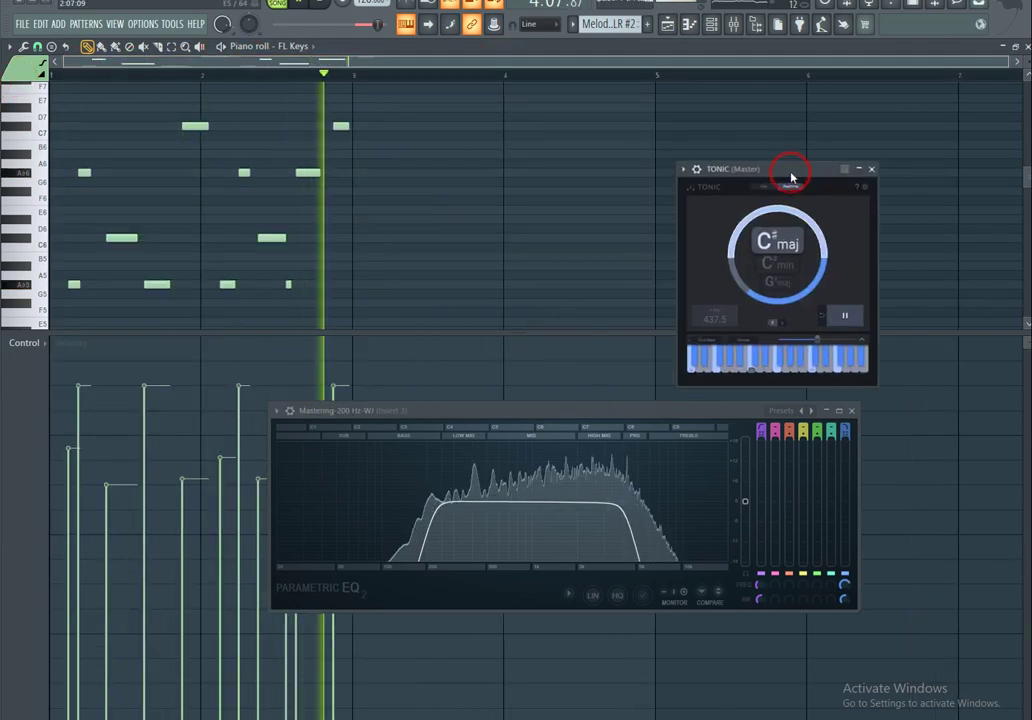
drag(262, 419, 334, 609)
Step: Reposition the equalizer and TONIC windows over the piano roll to view the melody's notes, and return to the playlist
drag(392, 415, 209, 168)
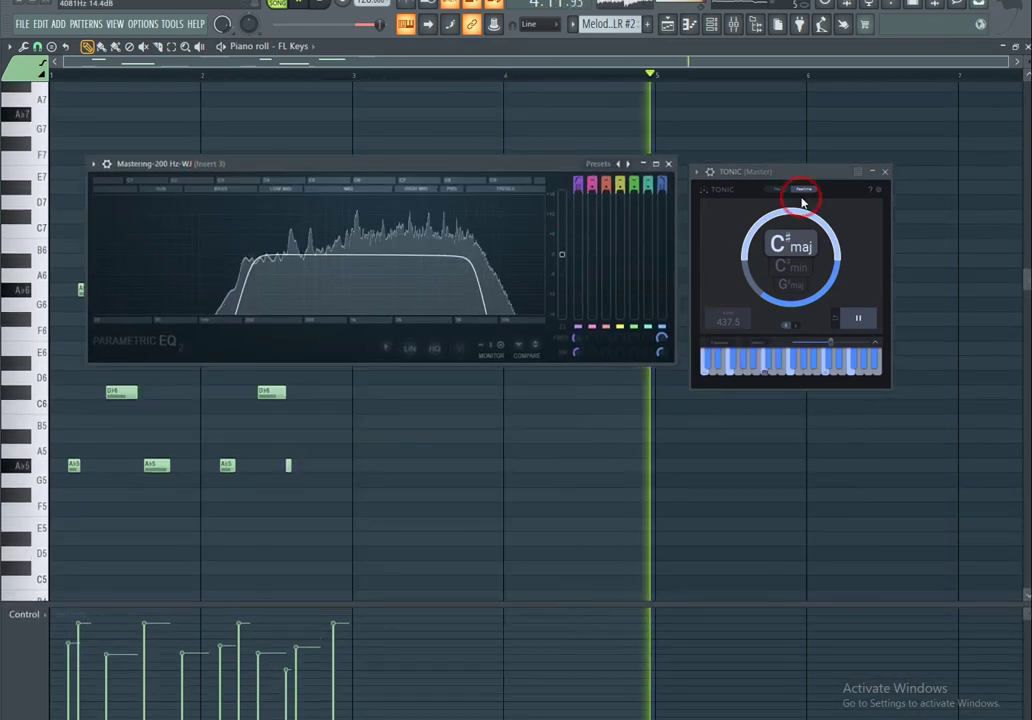
drag(774, 173, 832, 182)
drag(352, 153, 420, 246)
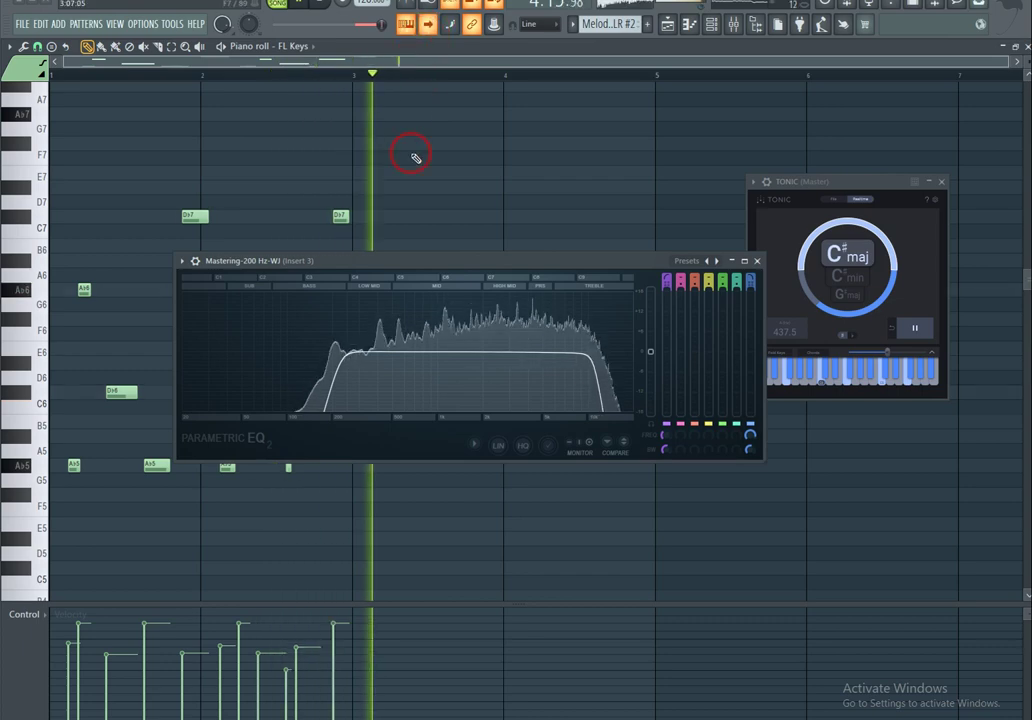
click(668, 24)
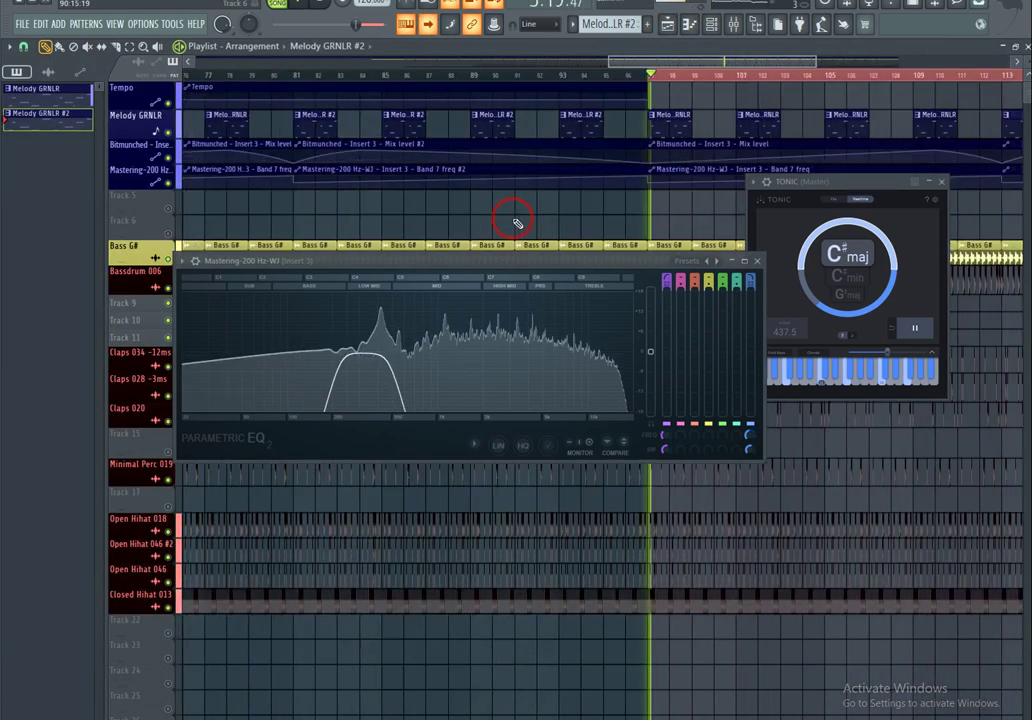